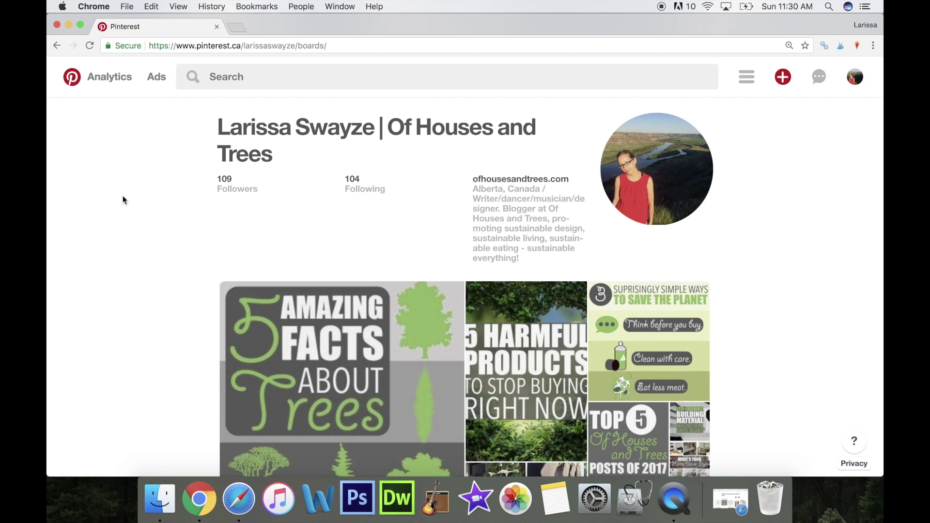
Look through all the boards on the profile, from the featured blog board to the group boards, and return to the profile header.
scroll(123, 197, down, 4)
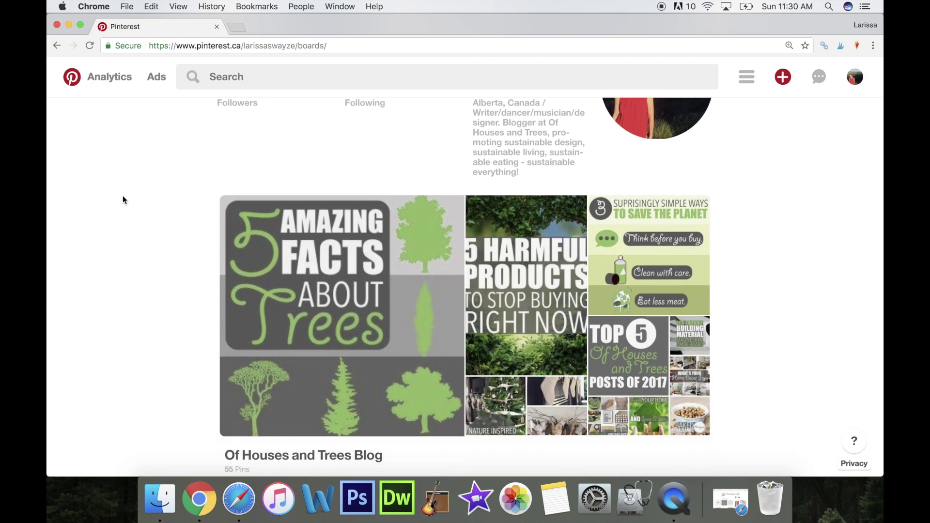
scroll(123, 197, down, 5)
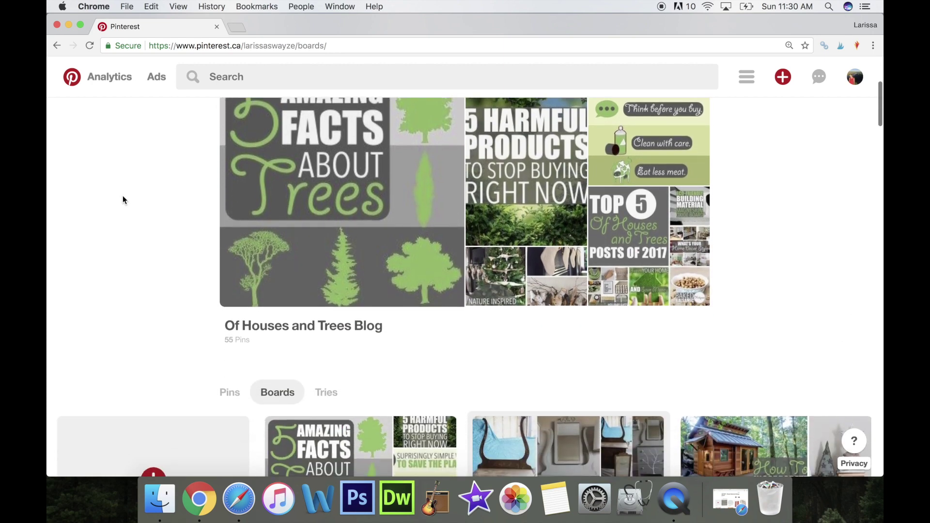
scroll(123, 196, down, 4)
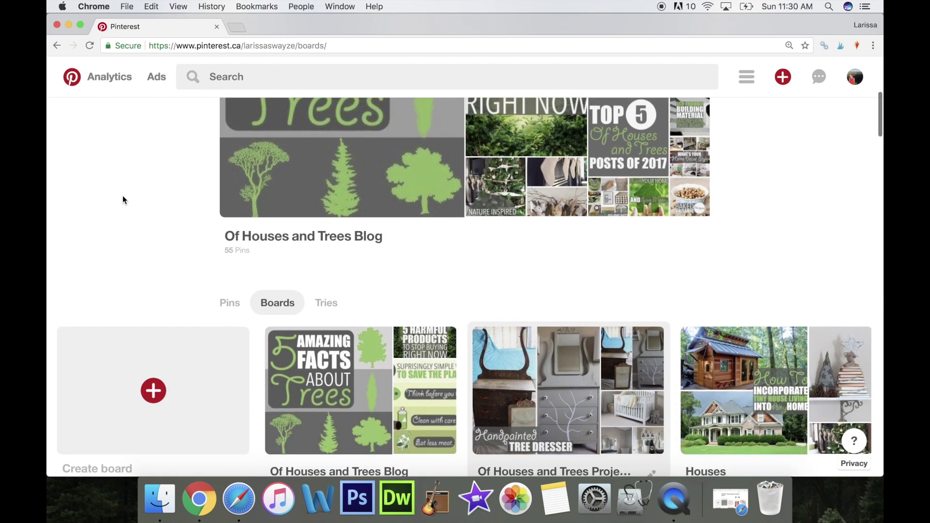
scroll(123, 197, down, 3)
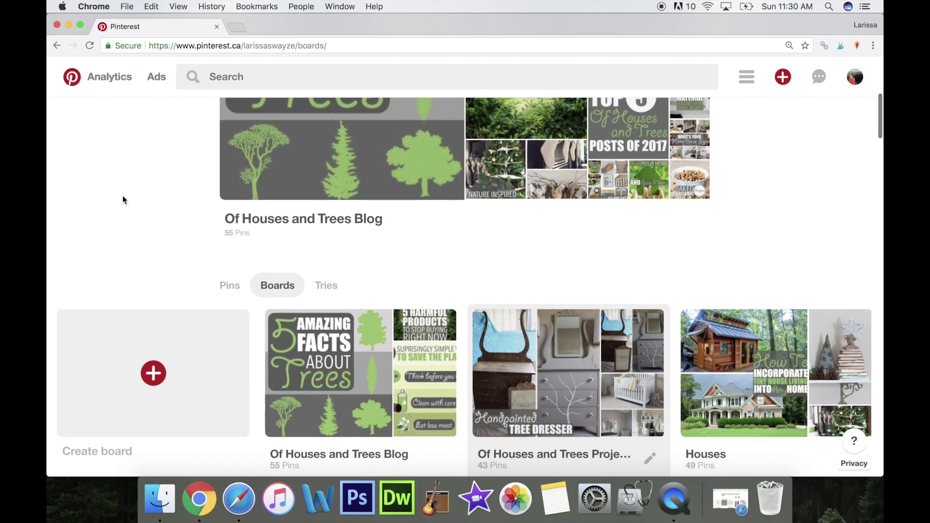
scroll(123, 197, down, 5)
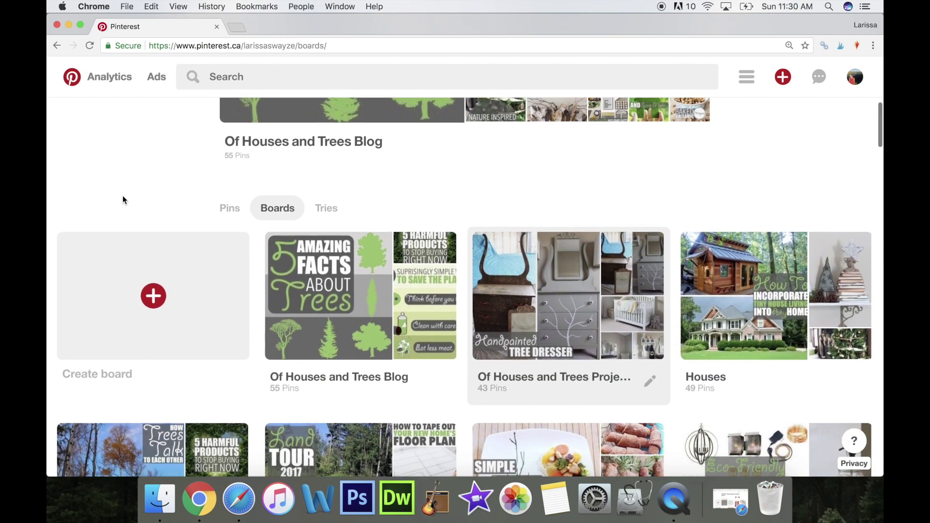
scroll(124, 200, down, 3)
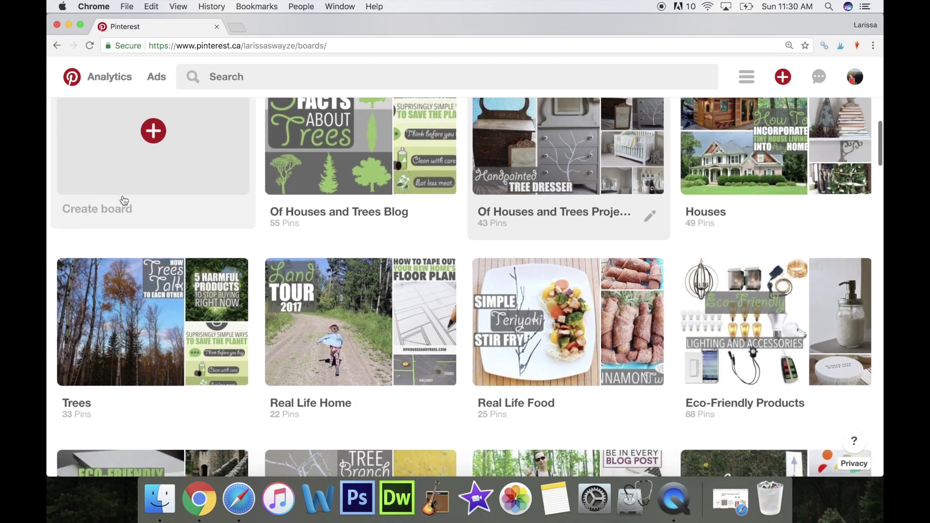
scroll(124, 200, down, 4)
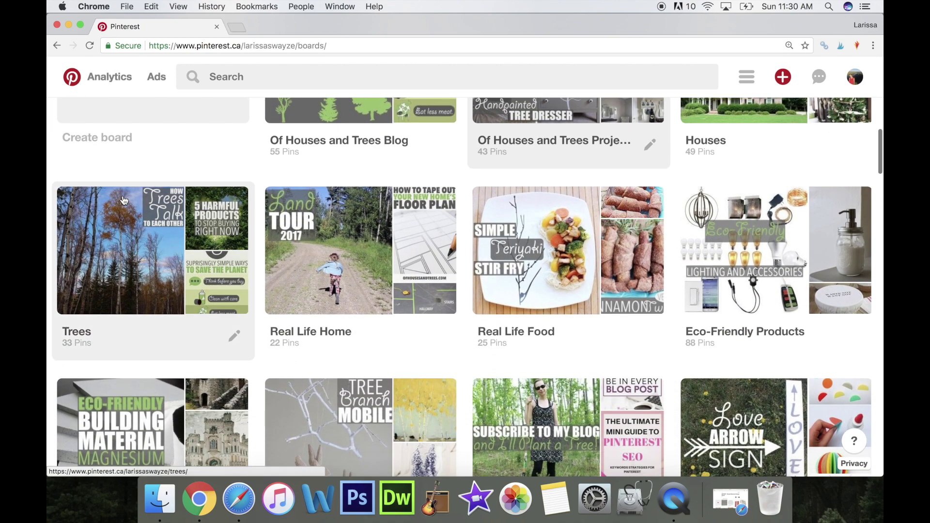
scroll(124, 201, down, 4)
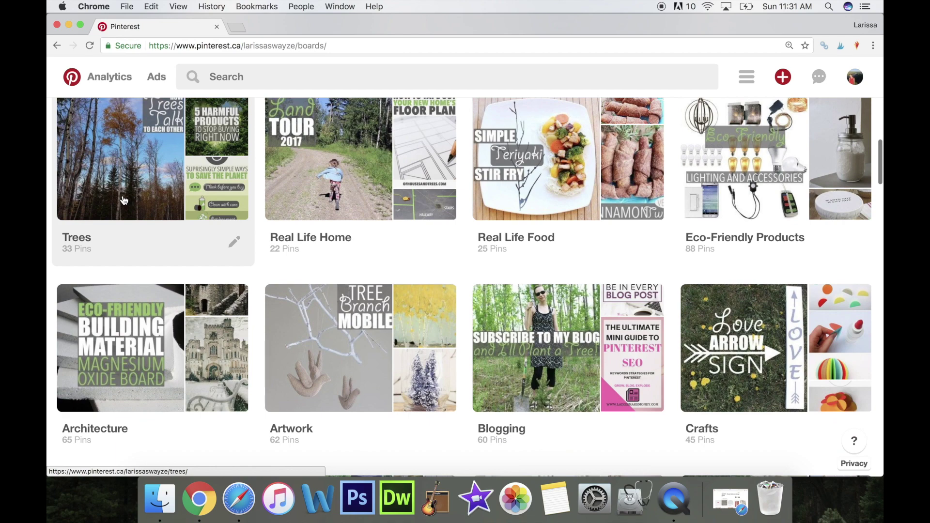
scroll(124, 200, down, 6)
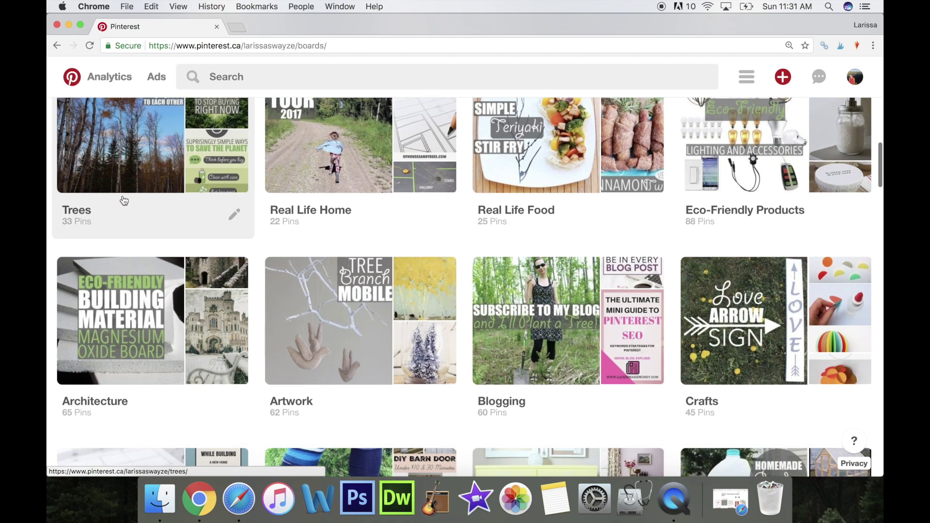
scroll(124, 201, down, 9)
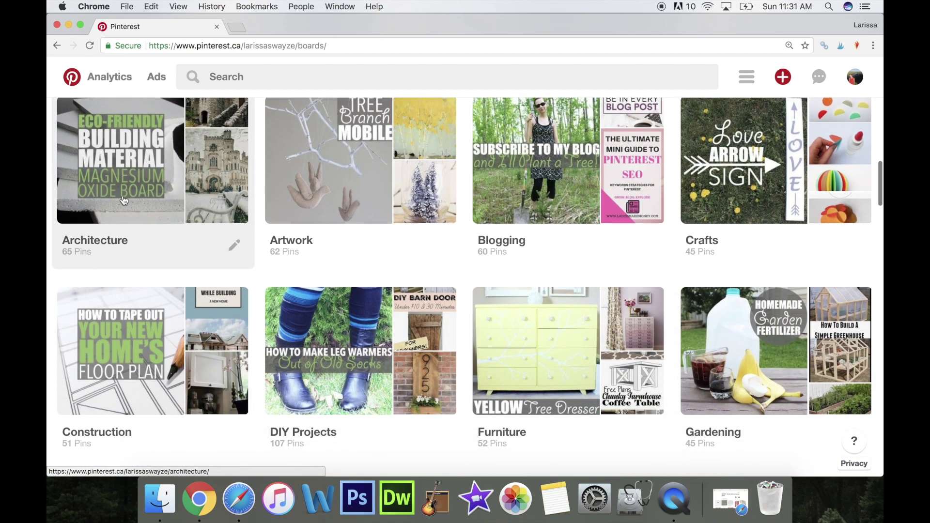
scroll(124, 201, down, 3)
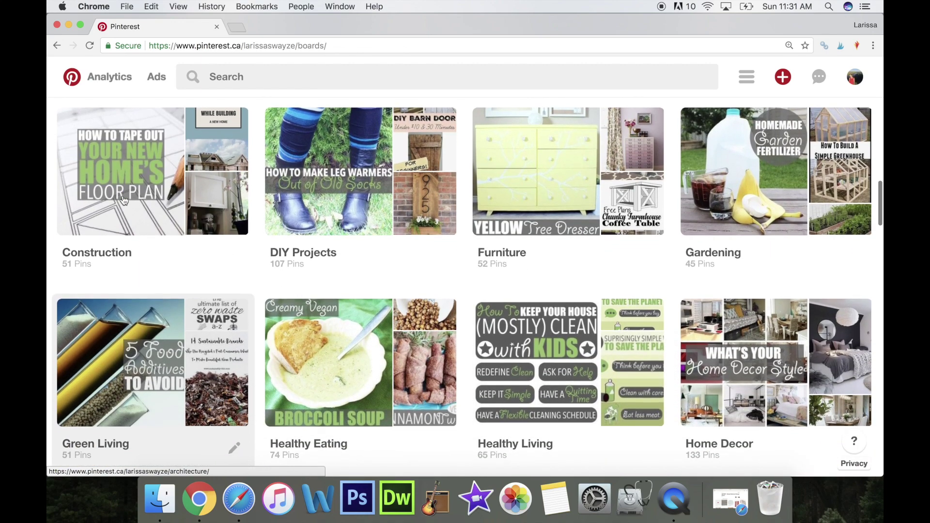
scroll(124, 201, down, 3)
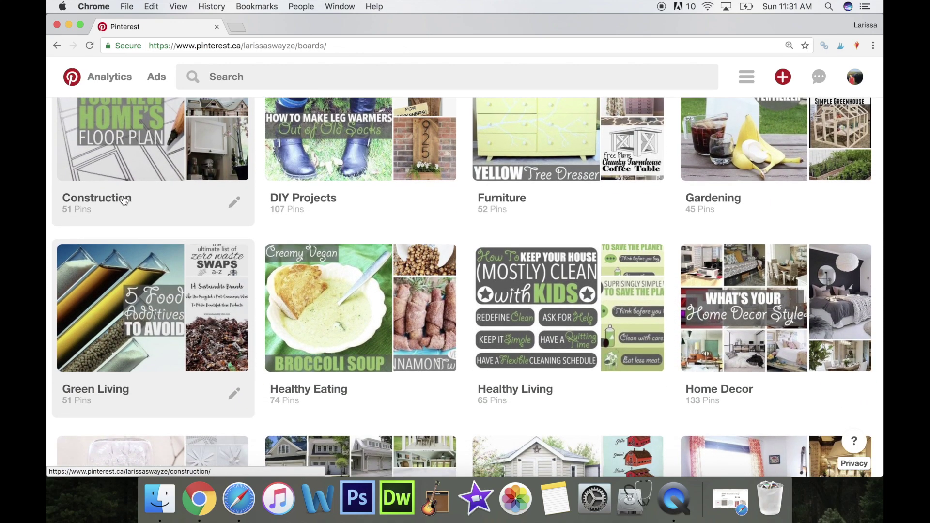
scroll(124, 200, down, 5)
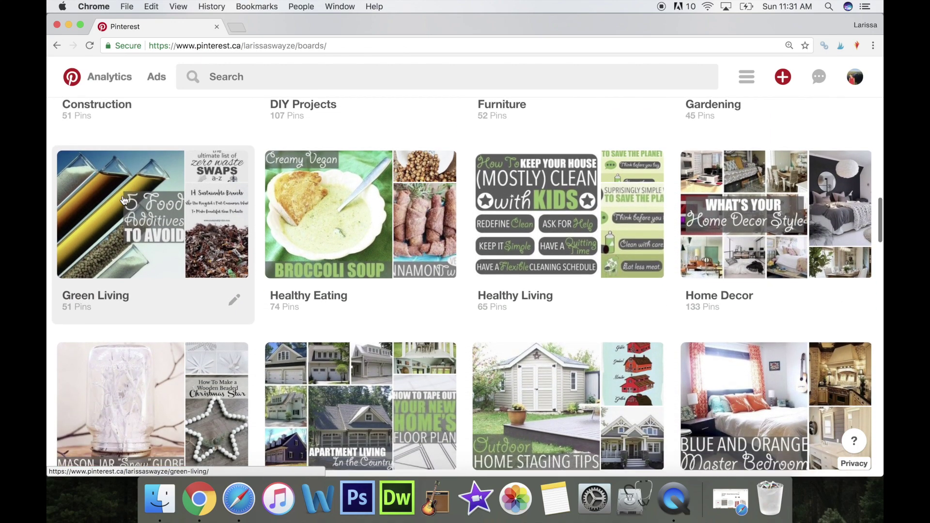
scroll(124, 201, down, 7)
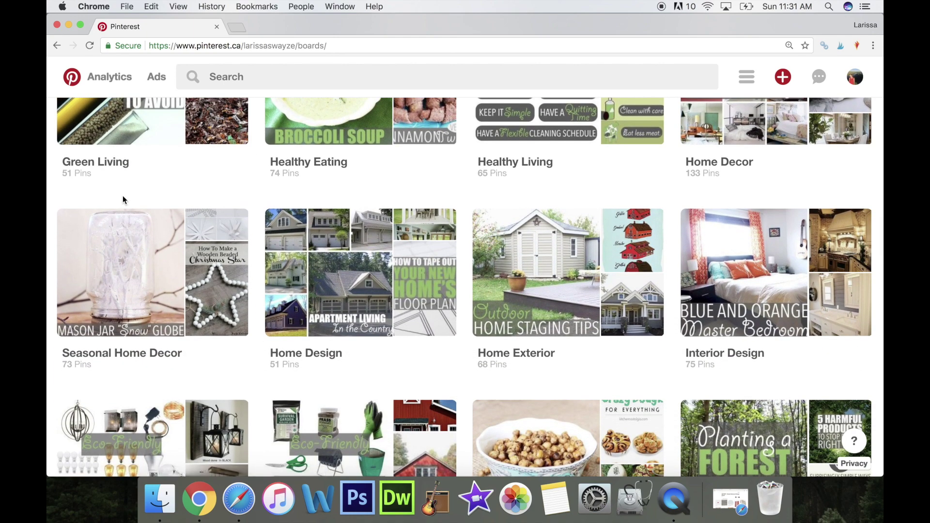
scroll(123, 199, down, 4)
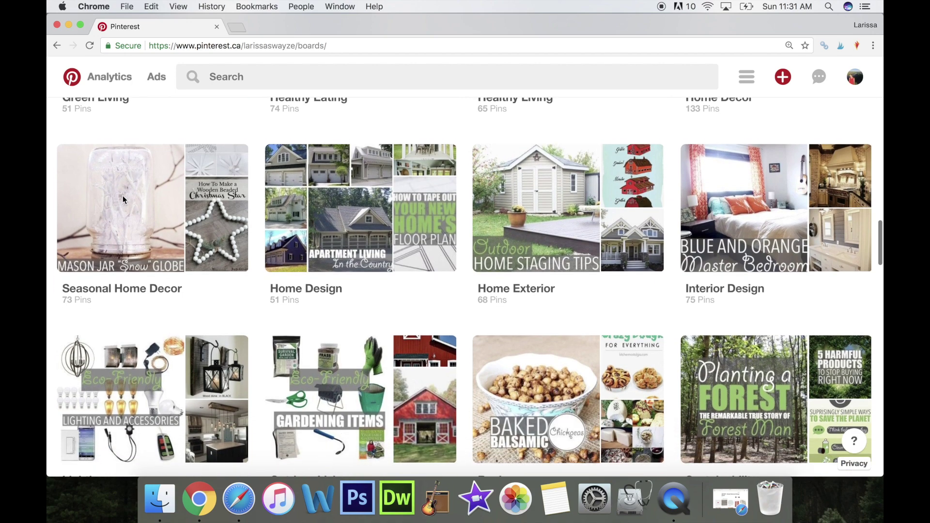
scroll(124, 200, down, 5)
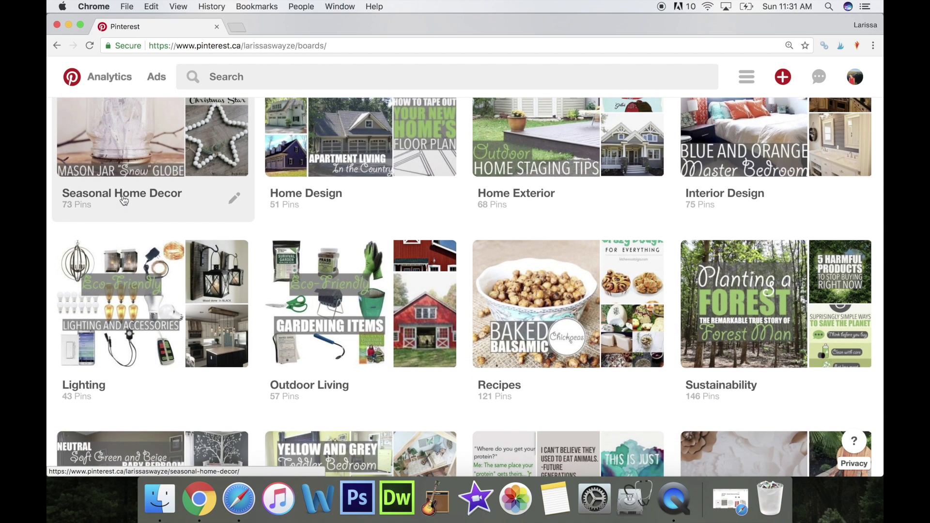
scroll(124, 200, down, 6)
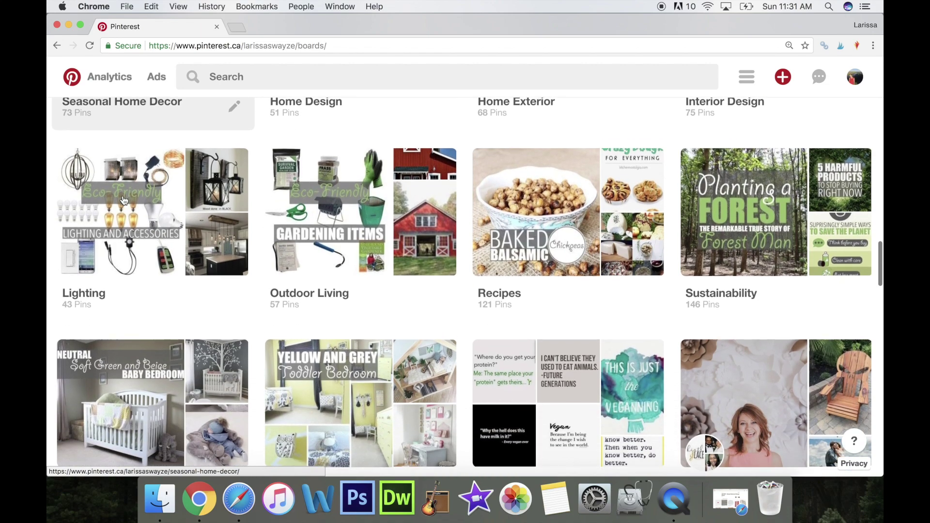
scroll(124, 201, down, 6)
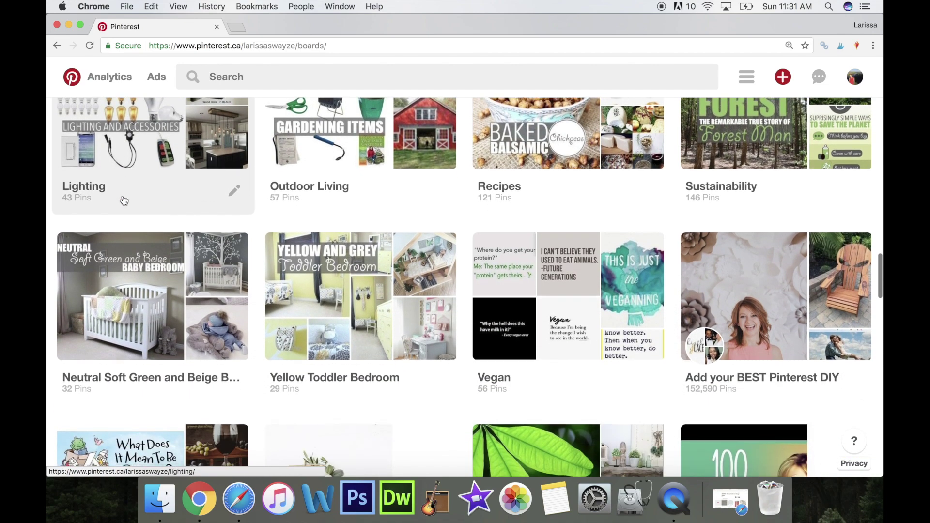
scroll(124, 200, down, 6)
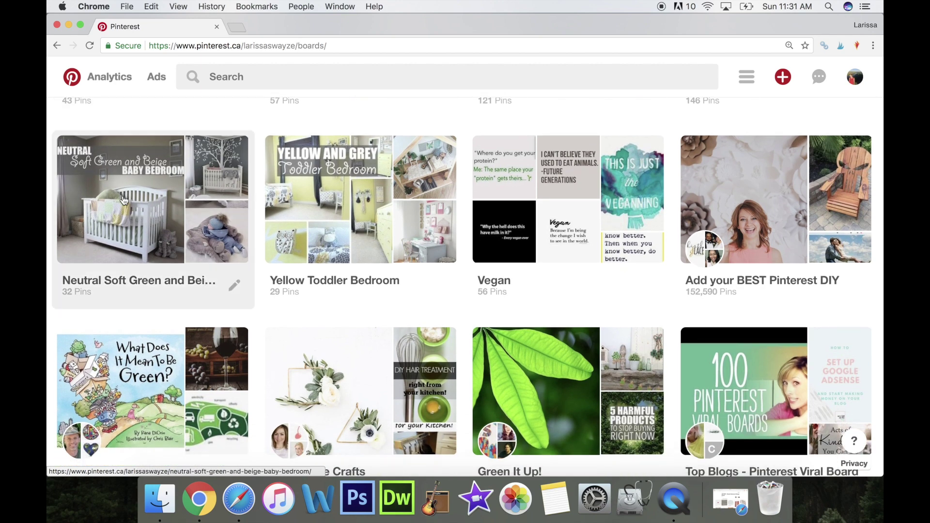
scroll(124, 200, down, 7)
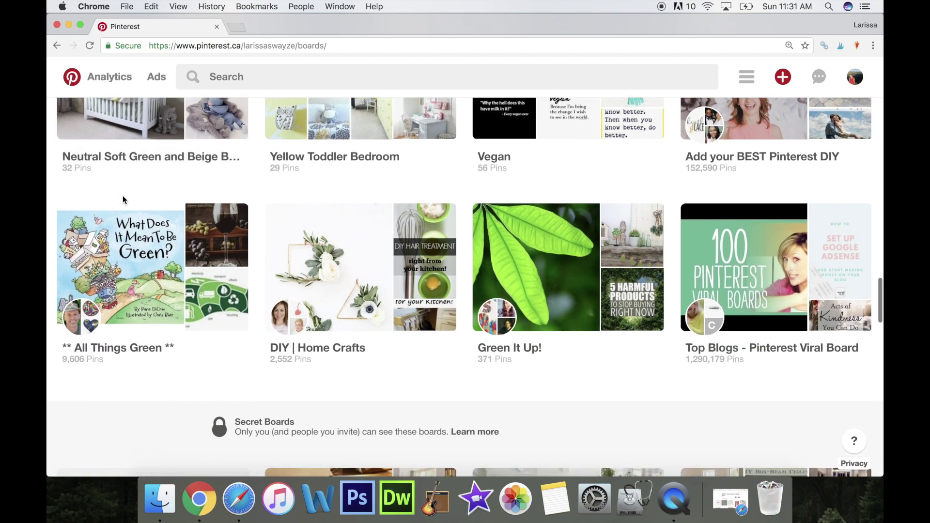
scroll(123, 198, up, 4)
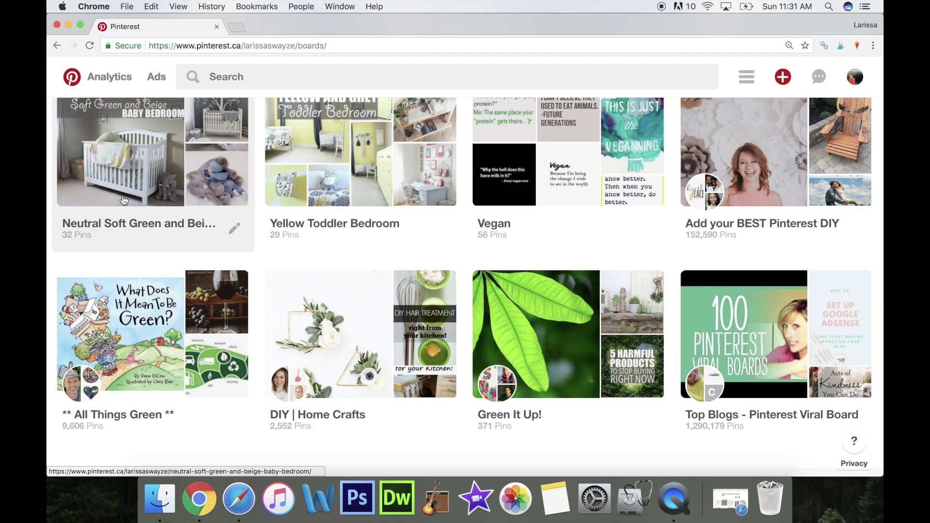
scroll(124, 201, up, 6)
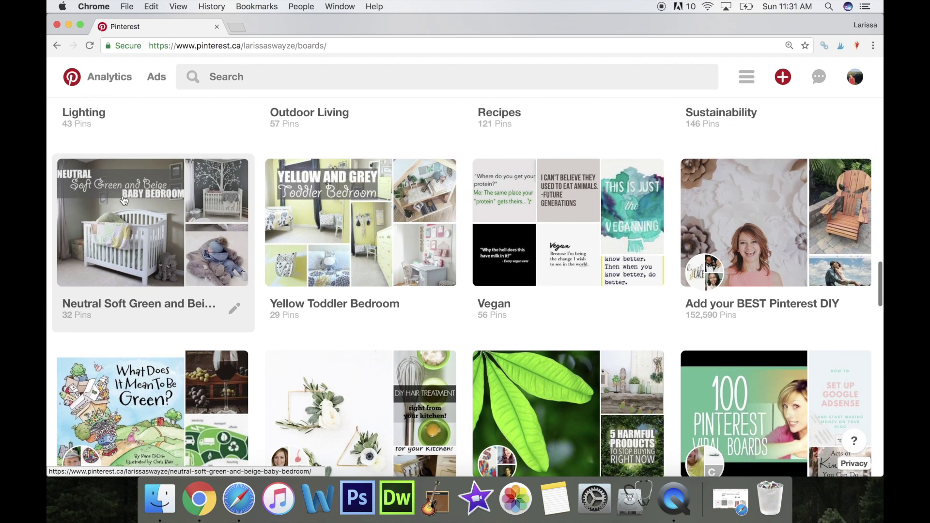
scroll(124, 200, up, 10)
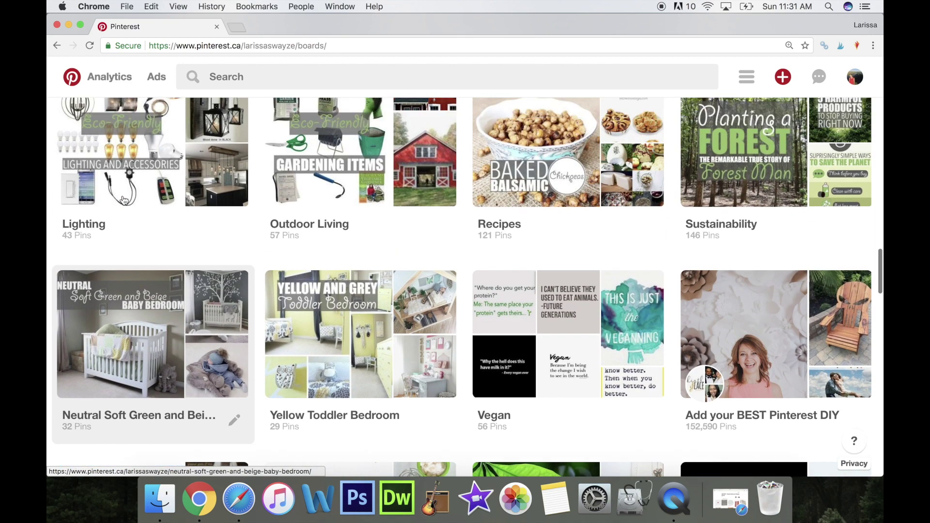
scroll(123, 199, up, 20)
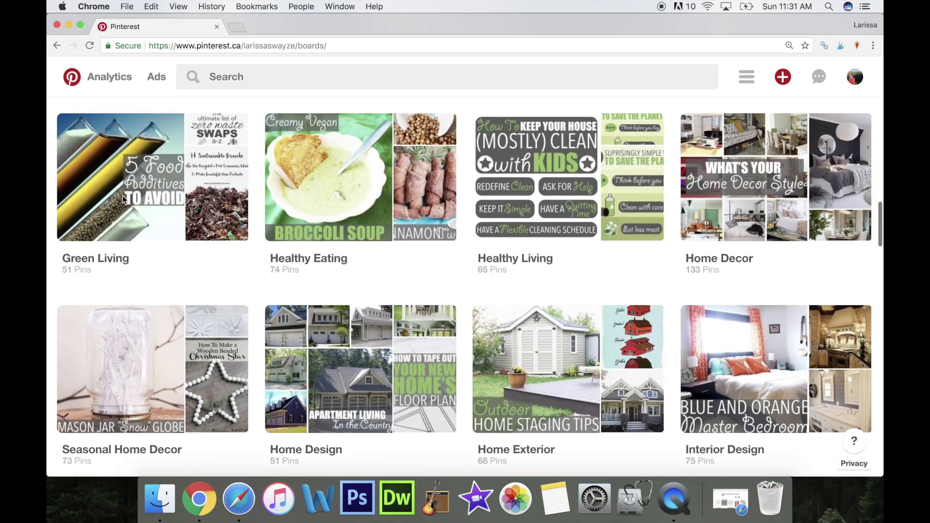
scroll(124, 201, up, 15)
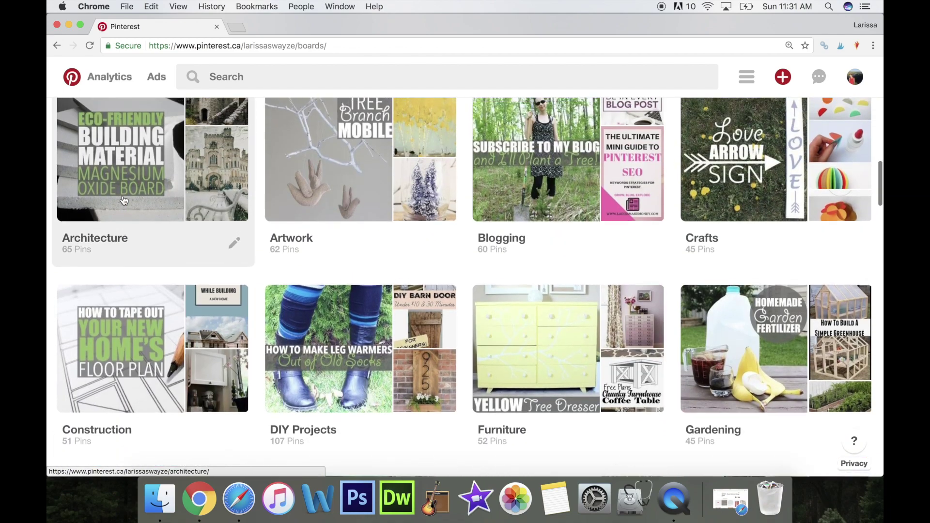
scroll(124, 201, up, 15)
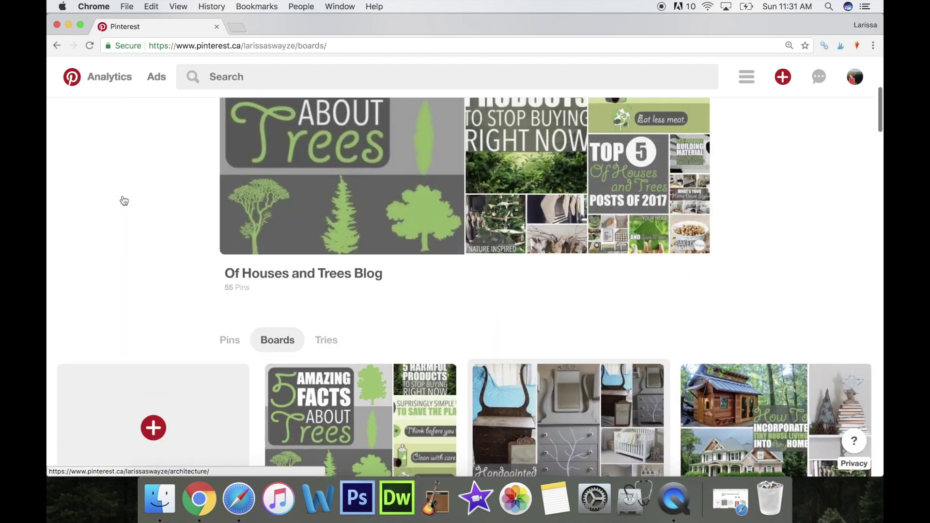
scroll(123, 199, up, 2)
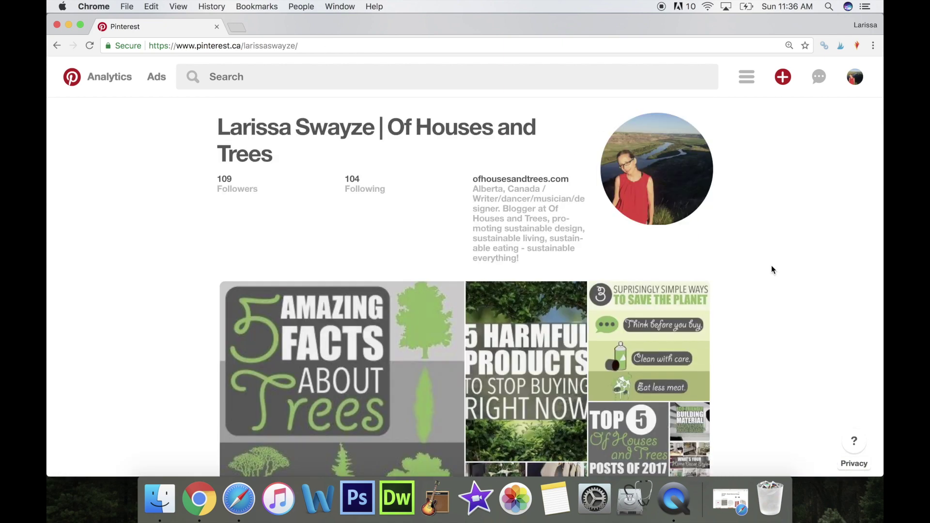
Show the profile's Pins overview and look at the saved pins.
scroll(776, 197, down, 3)
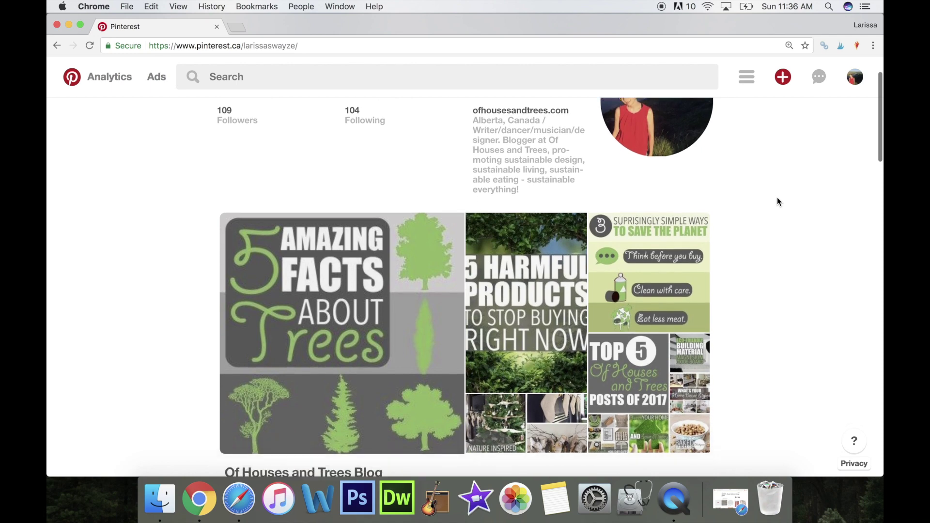
scroll(776, 196, up, 3)
scroll(777, 198, down, 10)
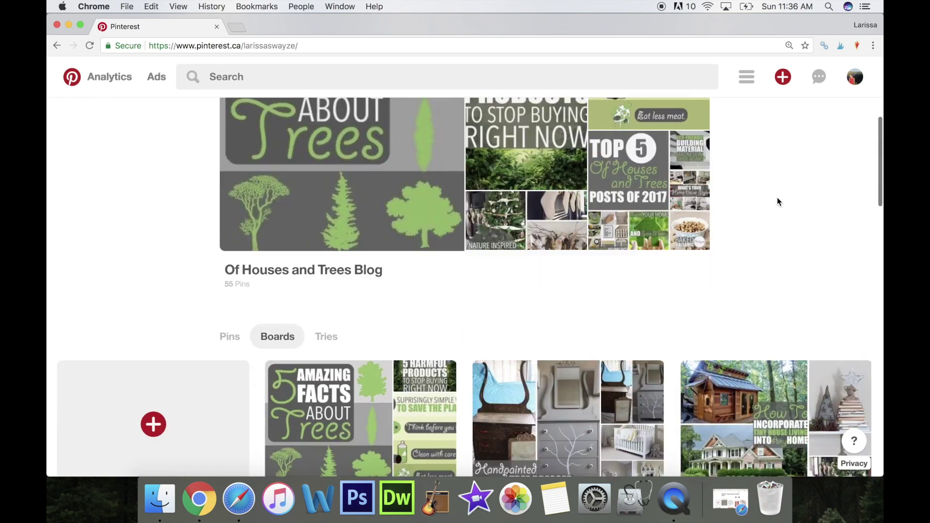
scroll(777, 200, down, 1)
scroll(170, 212, down, 2)
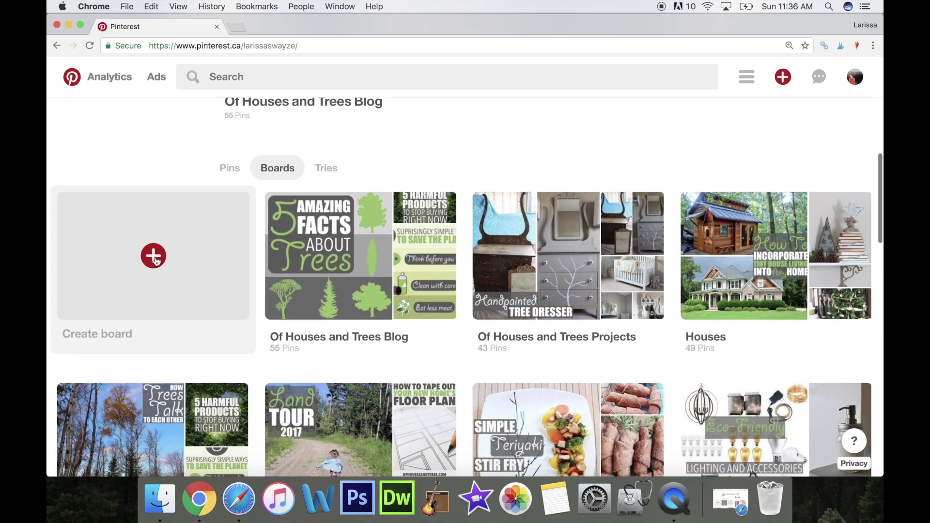
click(230, 168)
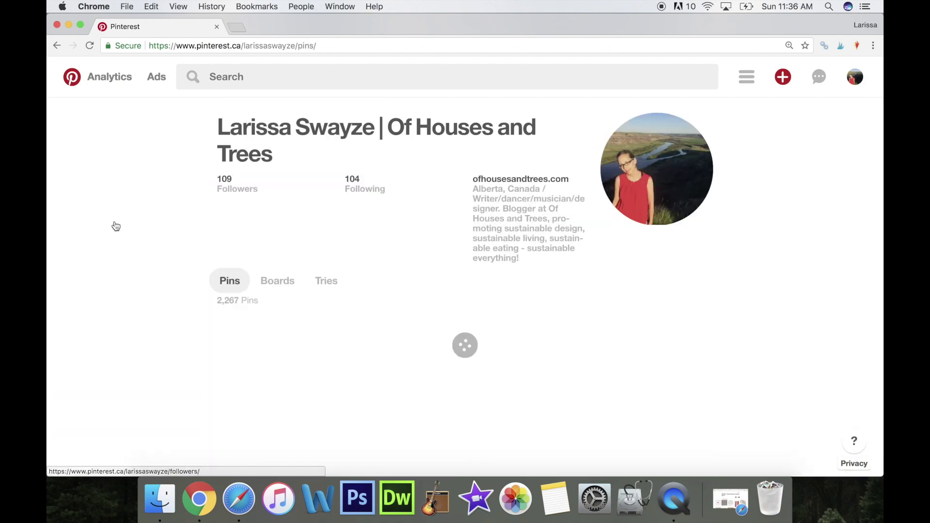
scroll(112, 225, down, 3)
scroll(112, 225, up, 1)
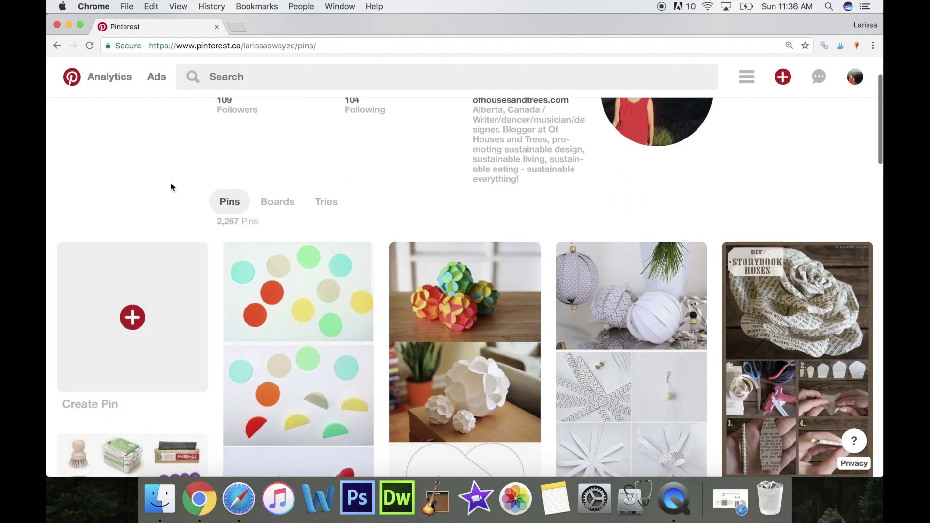
Create a non-secret board named "Design Board - Master Bedroom" from the profile's boards overview.
click(284, 206)
scroll(169, 206, down, 8)
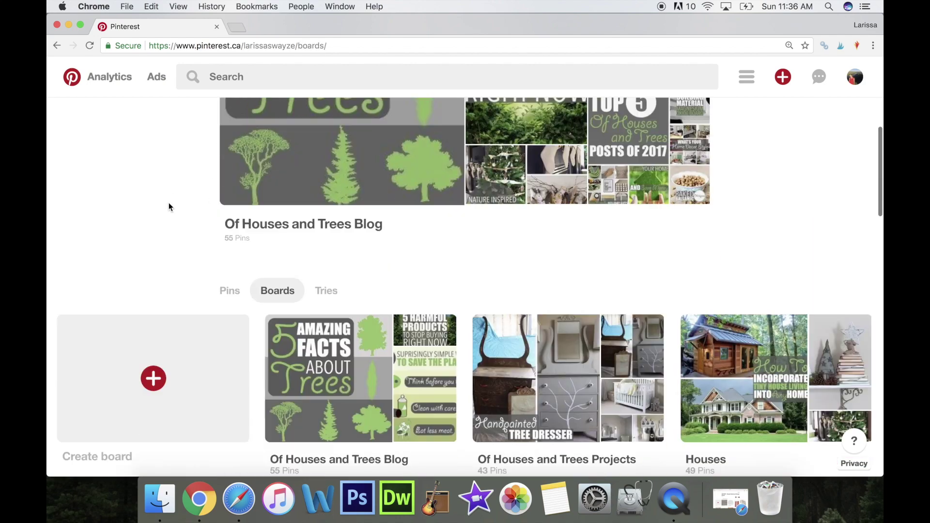
click(166, 268)
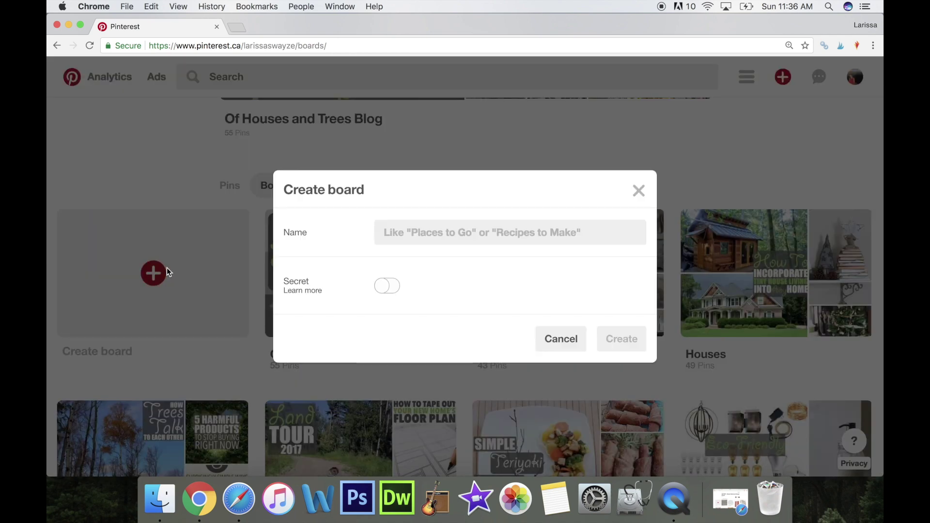
click(409, 226)
text(D)
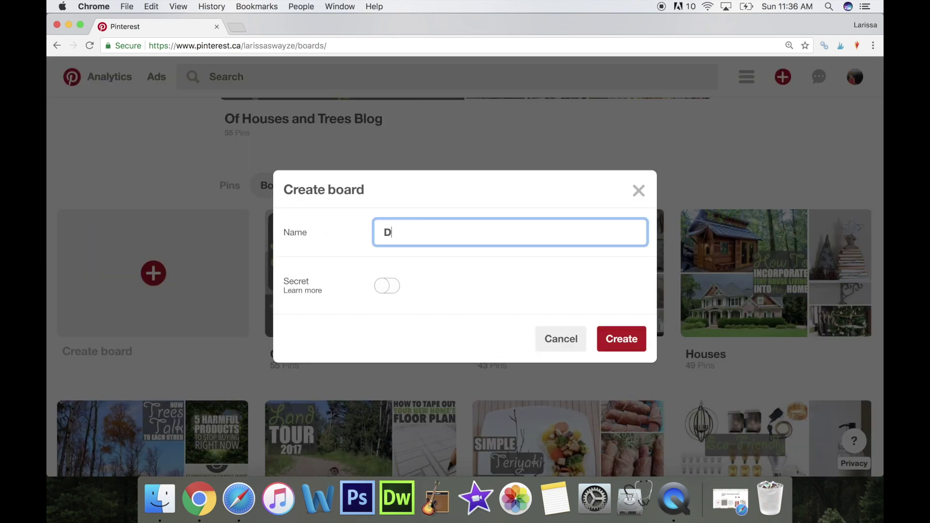
text(esign Board - Master)
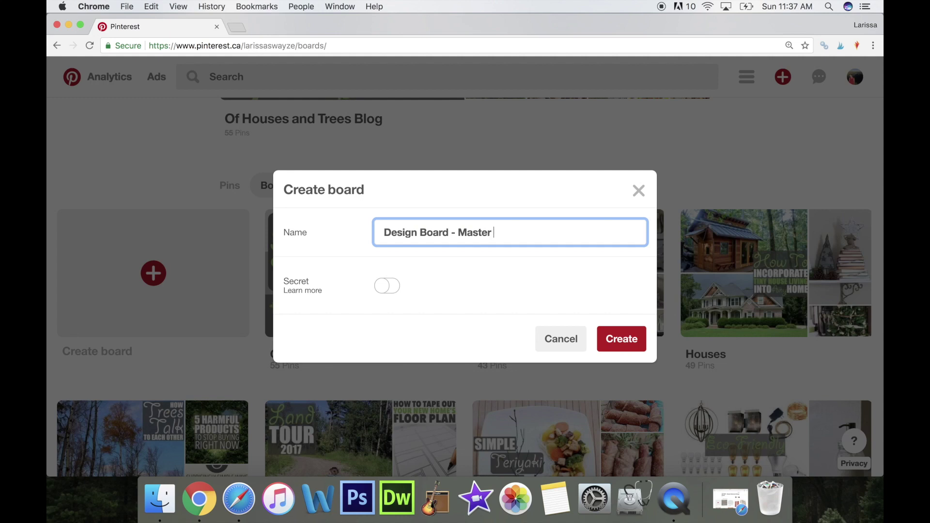
text(Bedroom)
click(393, 289)
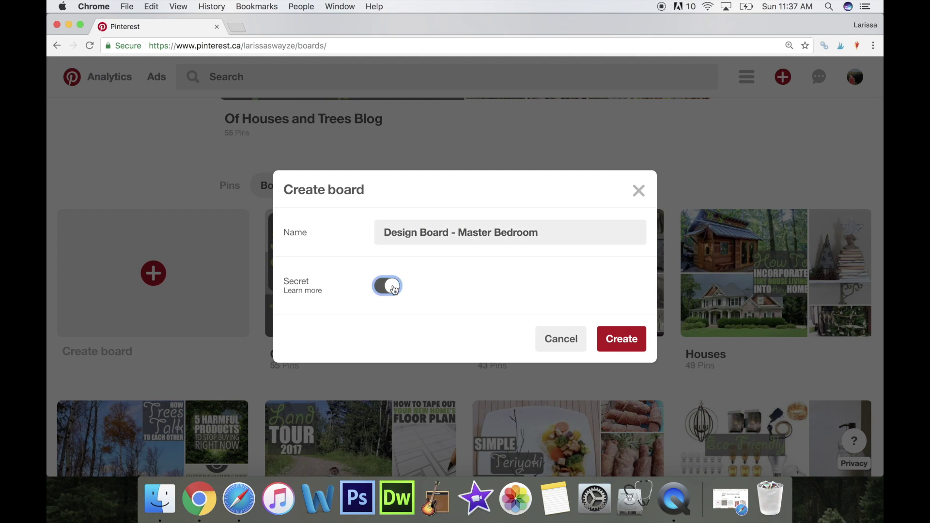
click(380, 292)
click(626, 341)
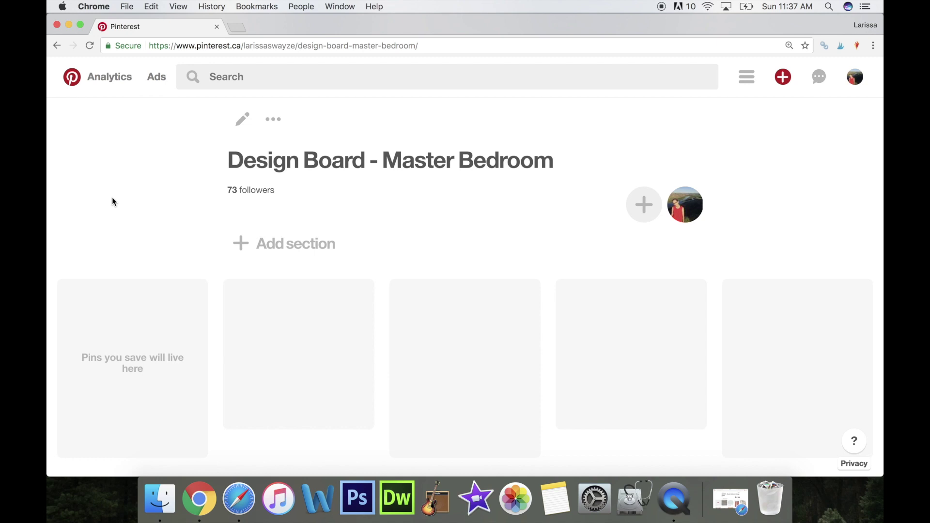
Search Pinterest for "blue and orange master bedroom".
scroll(112, 198, down, 1)
scroll(112, 198, up, 1)
click(234, 72)
text(blue and or)
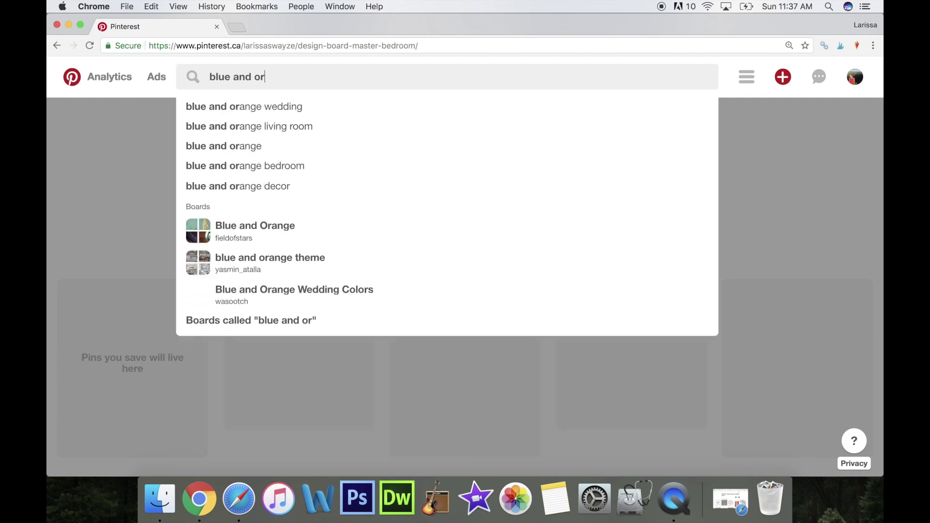
text(ange master bedroom)
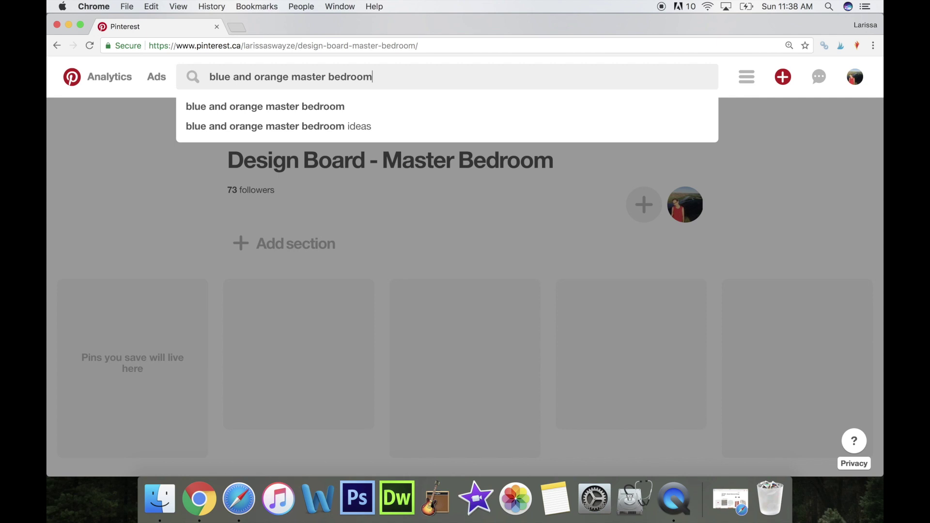
key(Return)
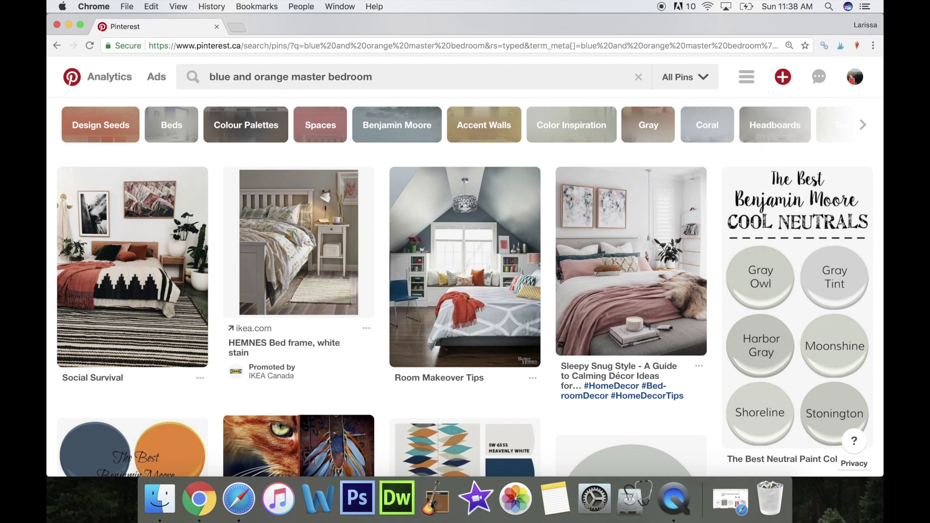
Look through the pins found for the bedroom colour scheme and clear the search text.
scroll(320, 236, down, 5)
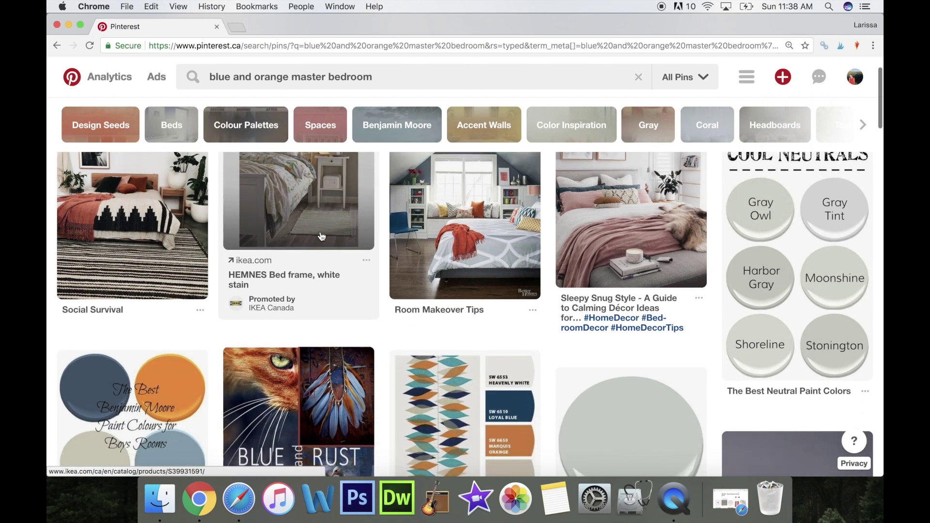
scroll(320, 236, down, 5)
scroll(512, 241, up, 10)
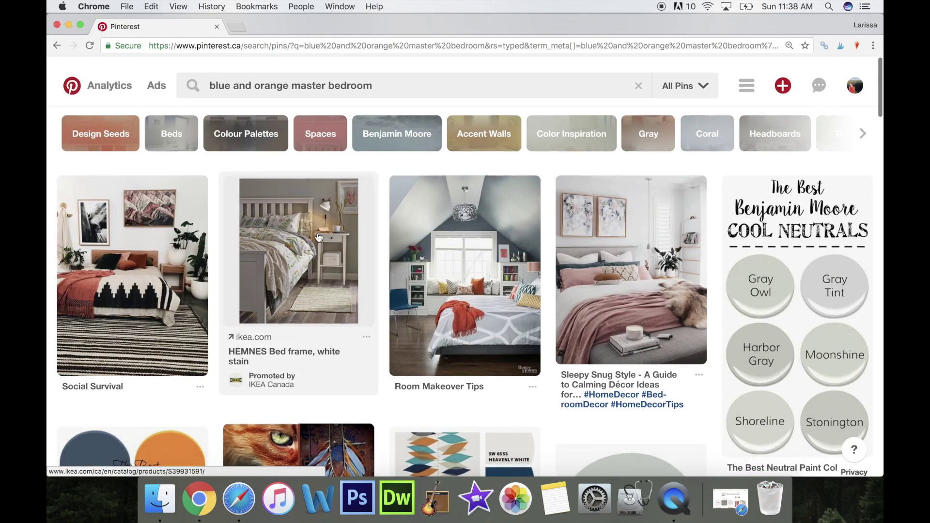
scroll(512, 241, down, 15)
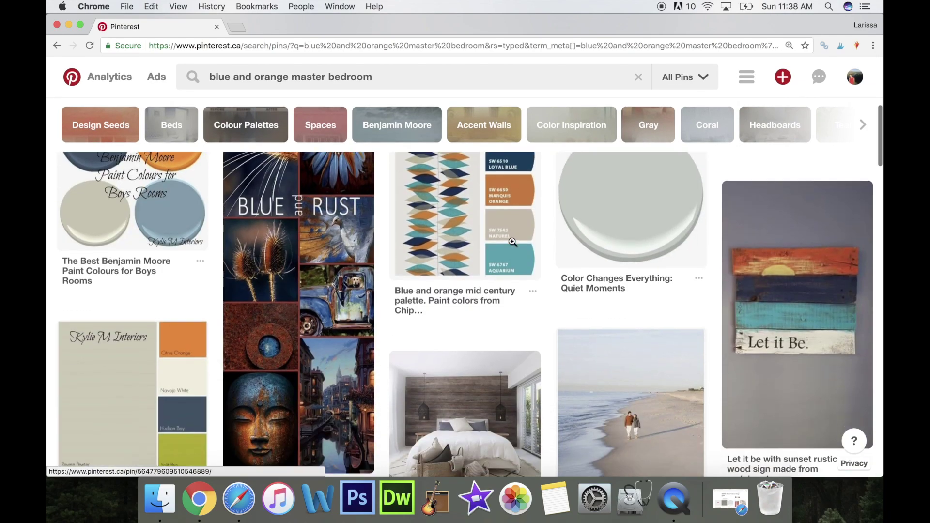
scroll(511, 241, up, 3)
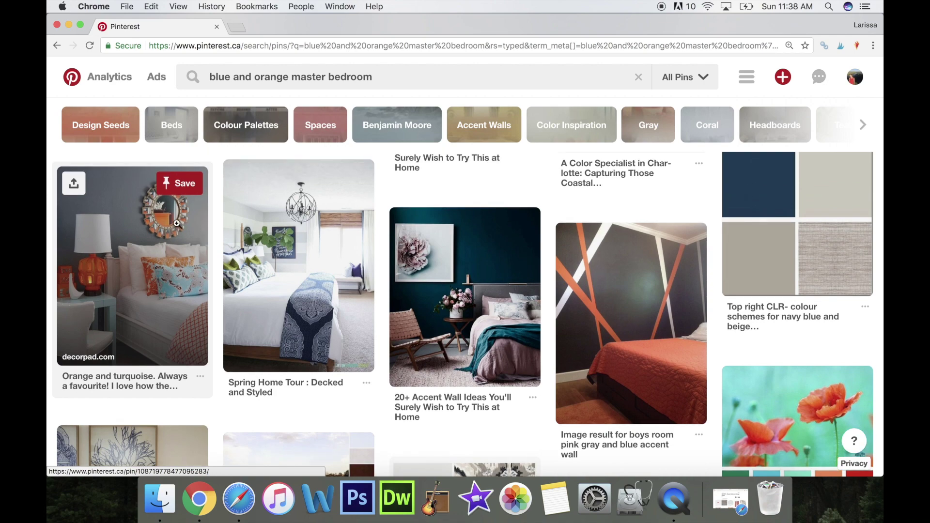
scroll(165, 248, down, 3)
scroll(165, 248, down, 15)
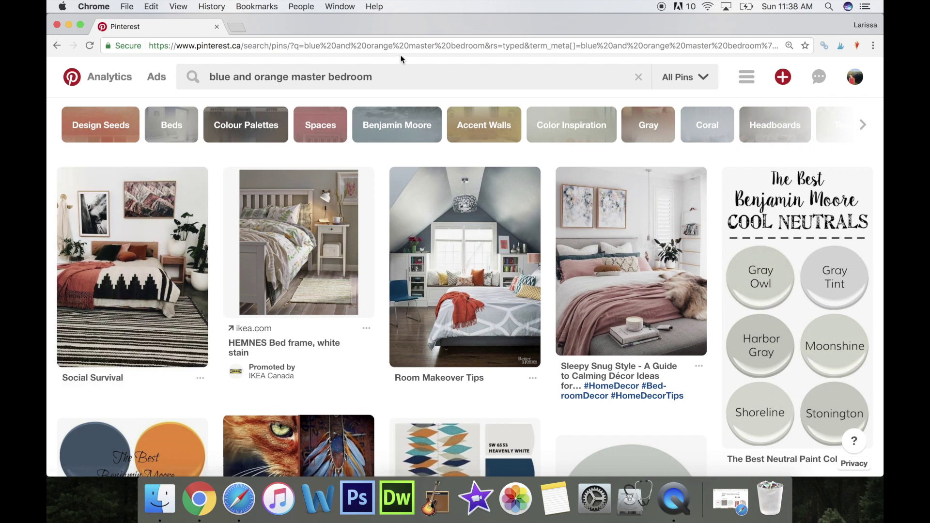
drag(400, 76, 205, 84)
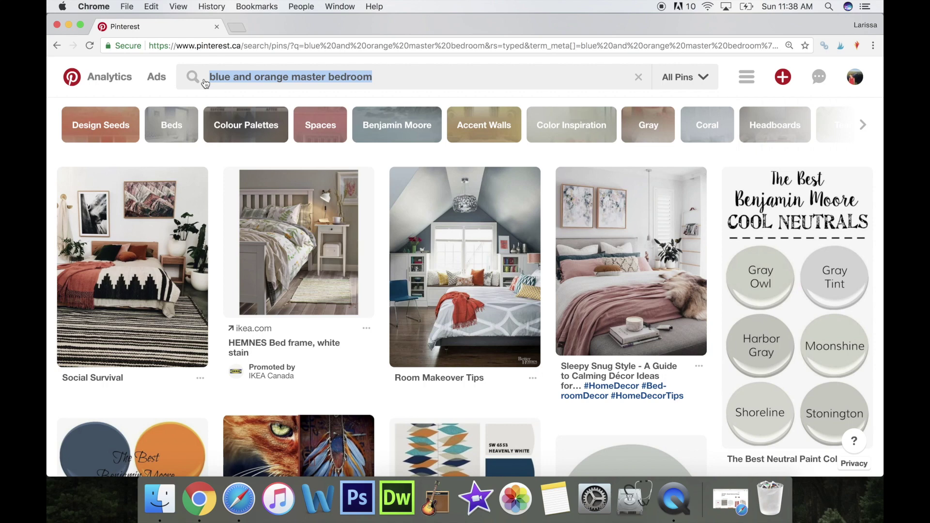
key(BackSpace)
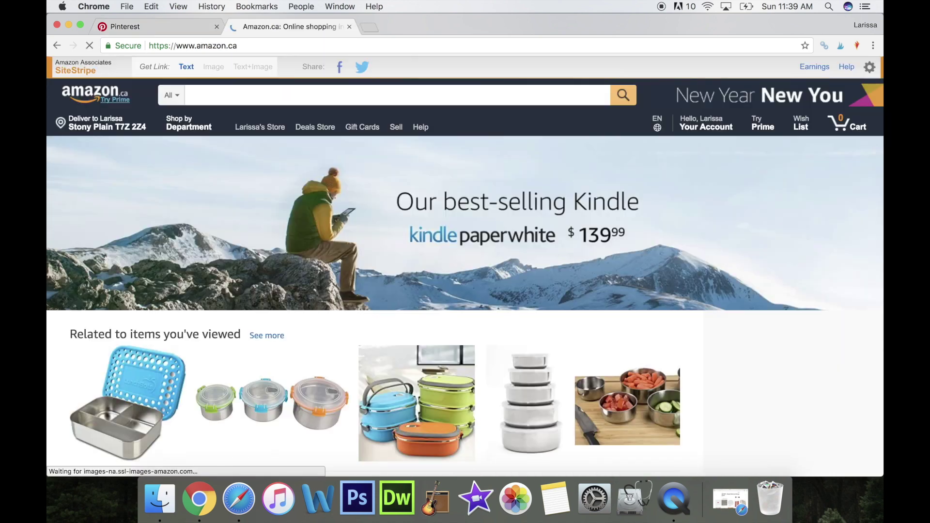
Switch to the browser tab showing Amazon and go to etsy.ca in it.
click(237, 27)
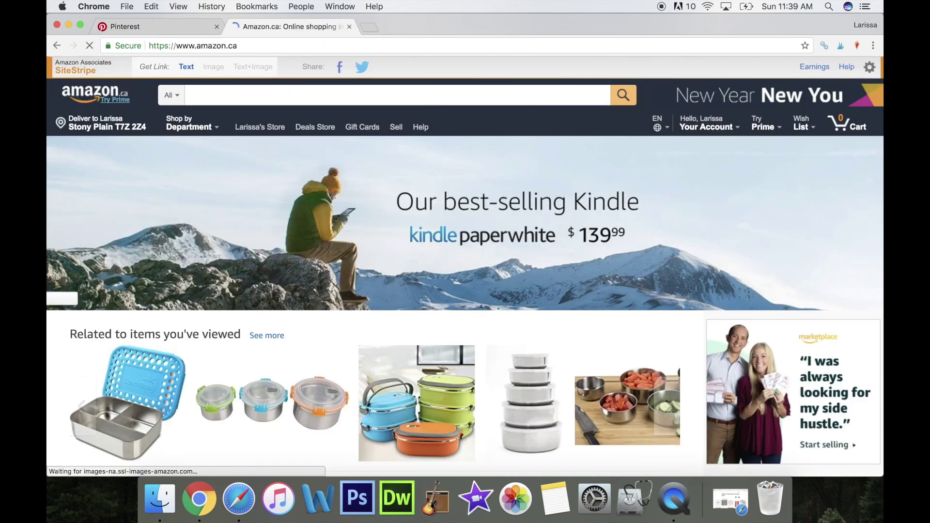
click(272, 47)
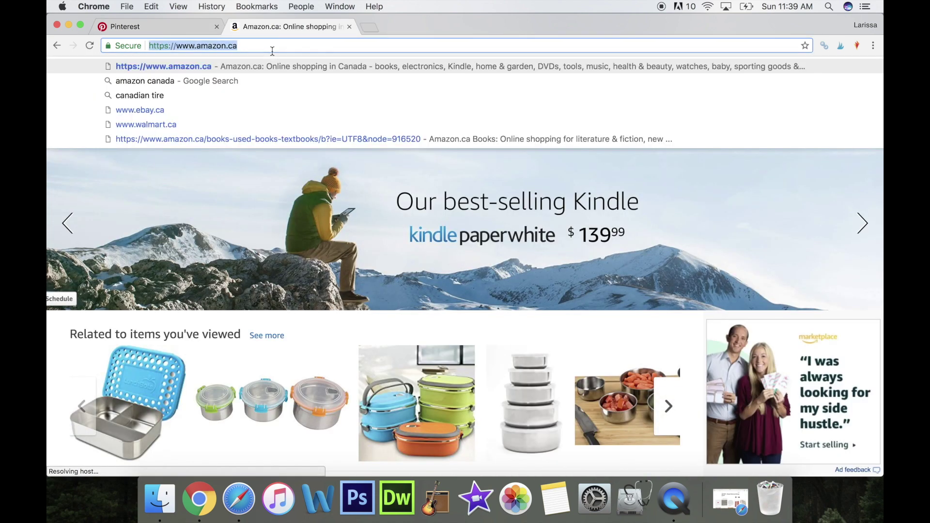
text(etsy.ca)
key(Return)
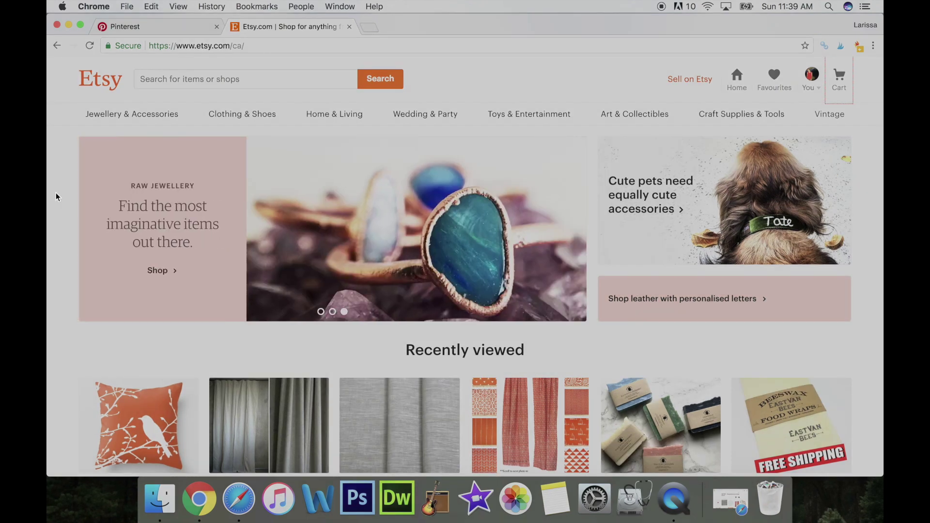
Open the recently viewed Orange Curtains listing on Etsy, look it over and advance to its third photo.
scroll(57, 193, down, 3)
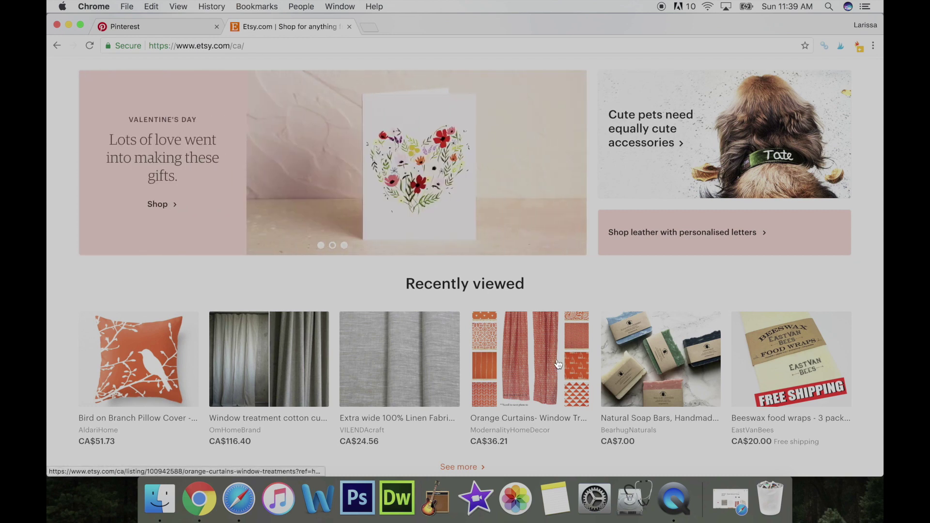
click(541, 371)
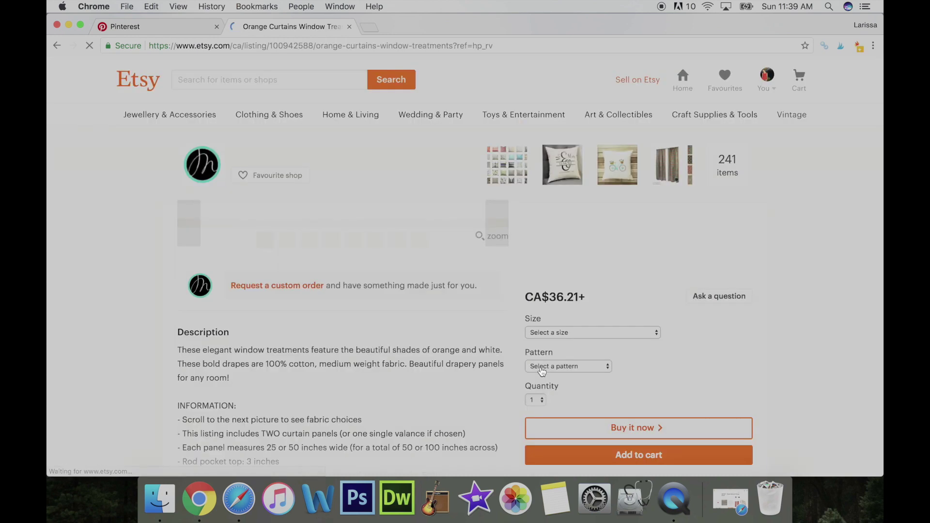
scroll(127, 260, down, 2)
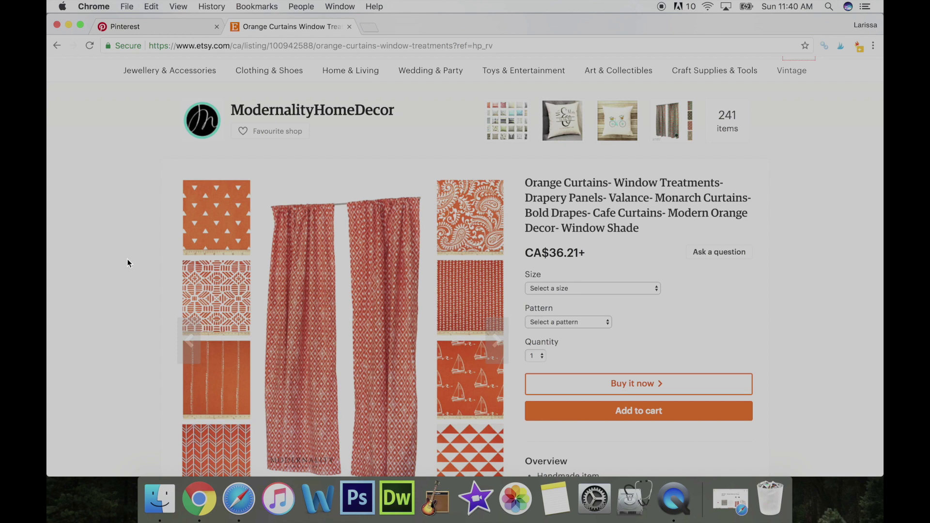
scroll(115, 261, down, 5)
scroll(115, 264, up, 2)
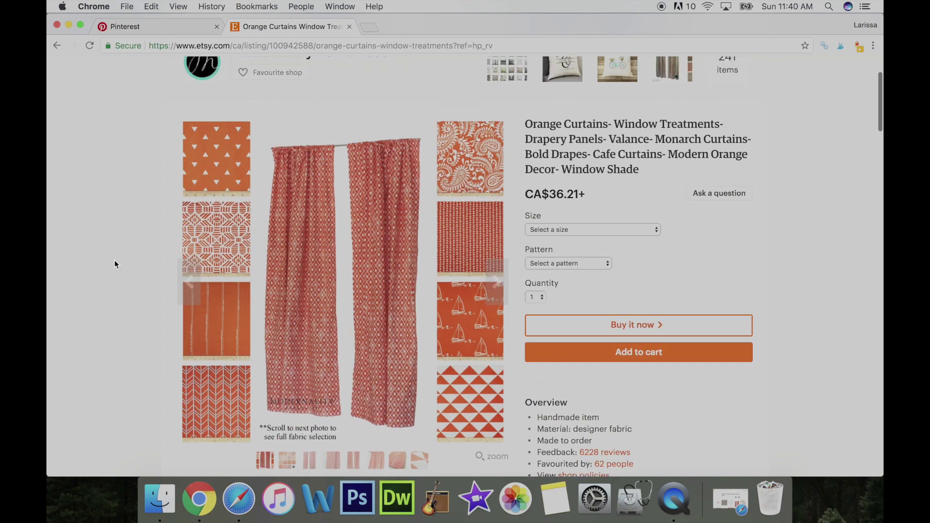
scroll(133, 263, down, 2)
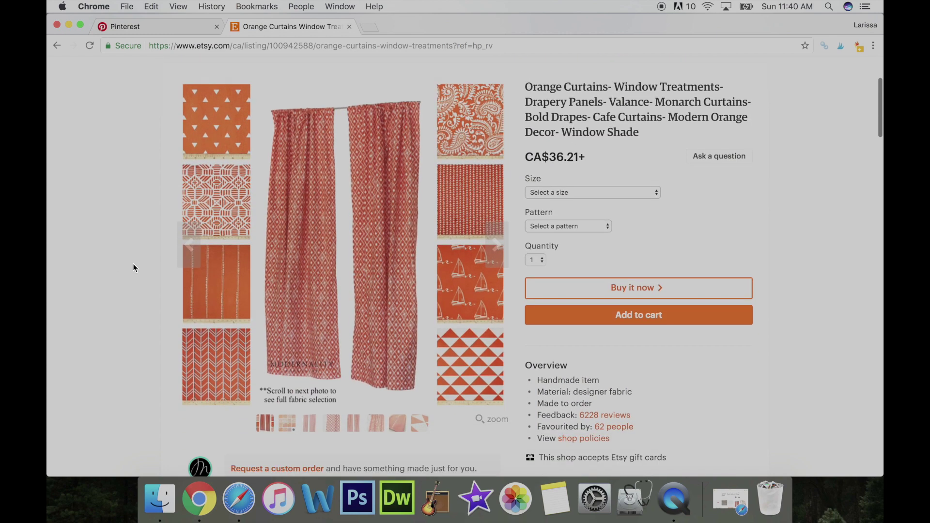
click(502, 247)
click(501, 247)
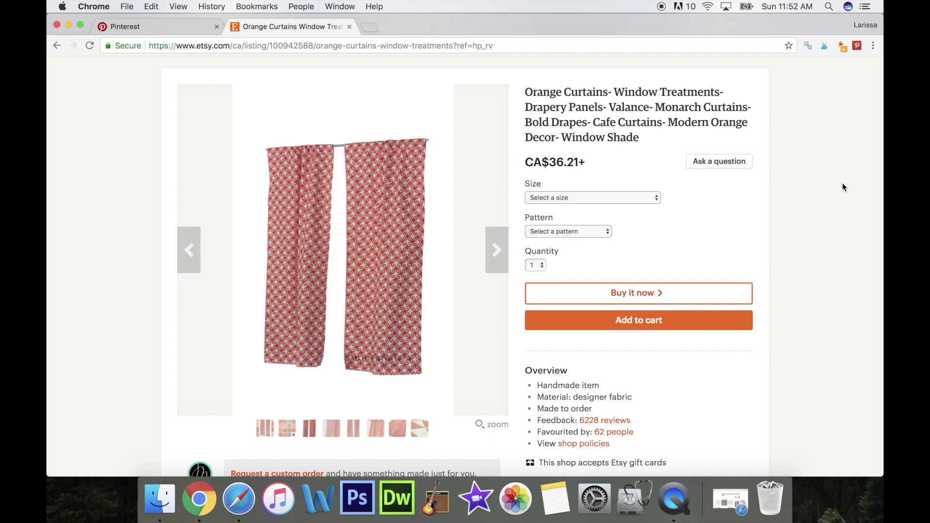
Pin the full-length photo of the swirl-patterned orange curtains to the "Design Board - Master Bedroom" board and dismiss the confirmation.
click(857, 46)
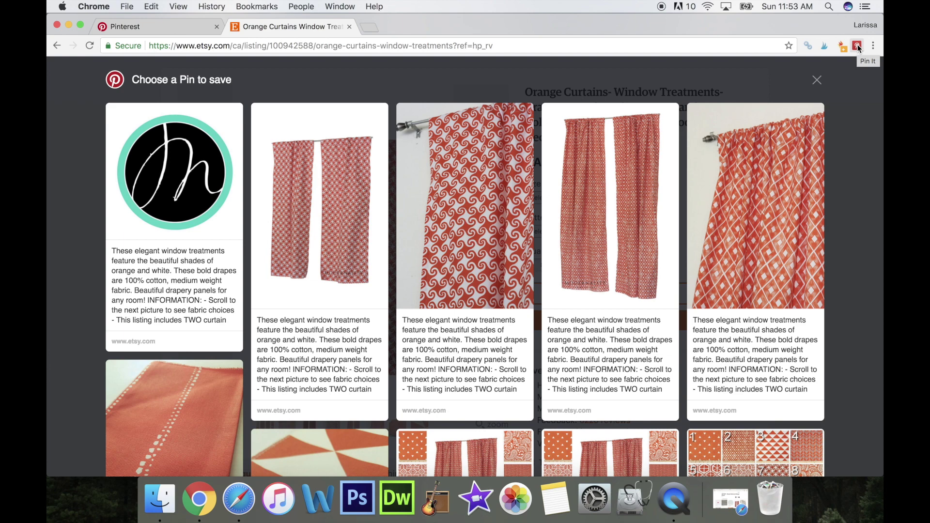
scroll(844, 150, down, 3)
scroll(299, 156, up, 3)
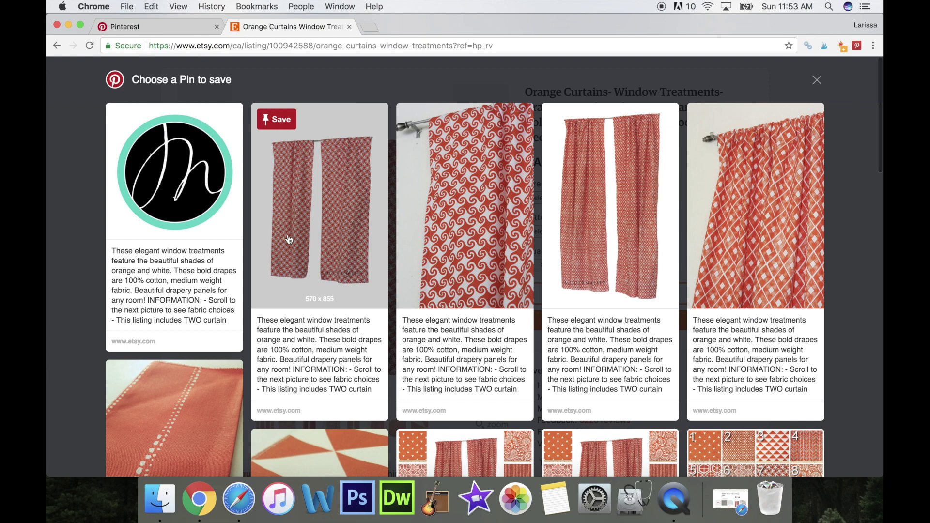
click(276, 120)
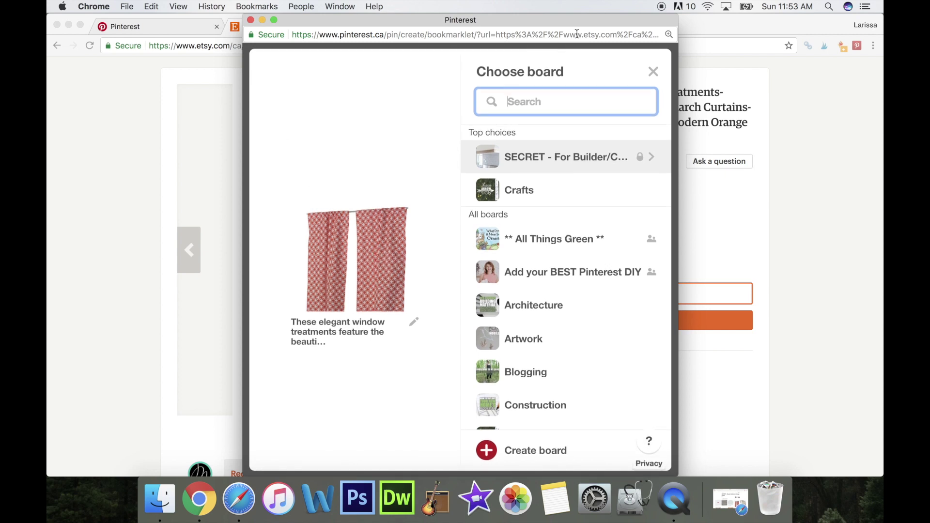
text(desi)
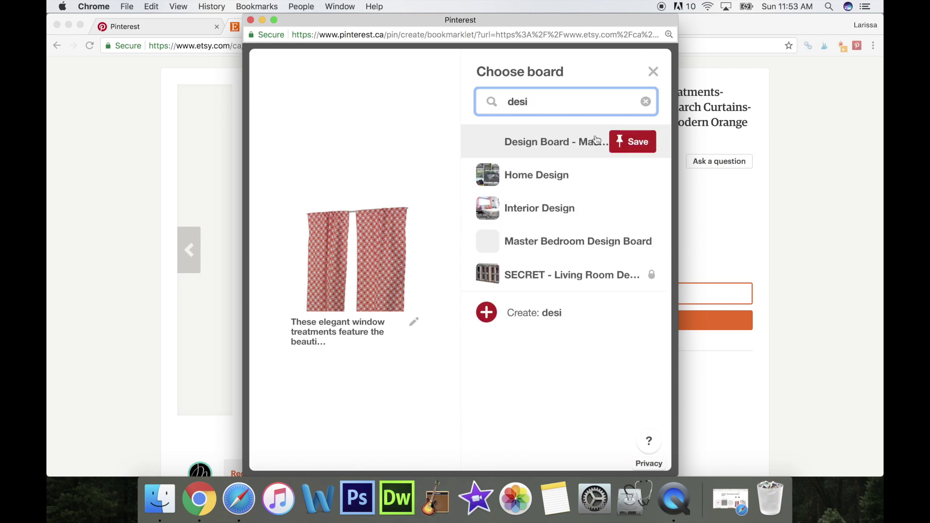
click(565, 143)
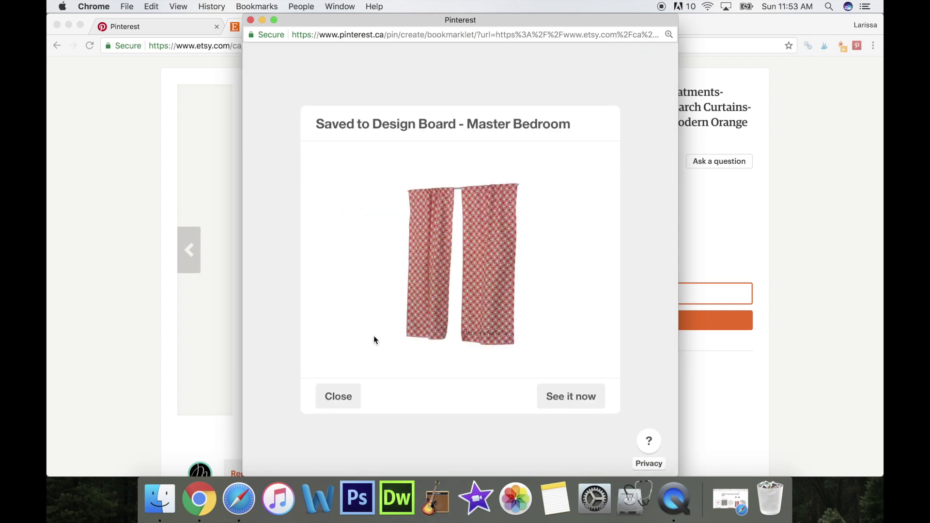
click(338, 398)
Return to Pinterest, open the "Design Board - Master Bedroom" board from the profile's boards and reload its page.
click(138, 26)
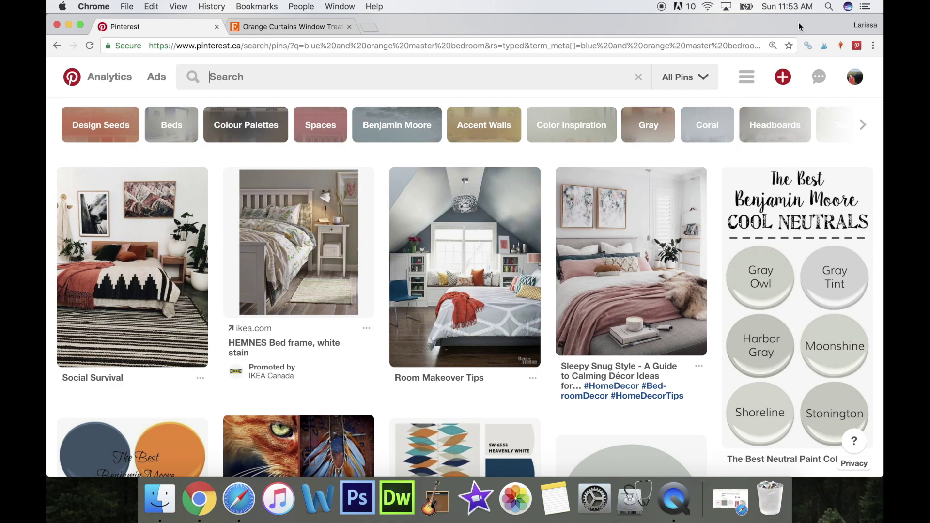
click(747, 77)
click(833, 117)
click(277, 281)
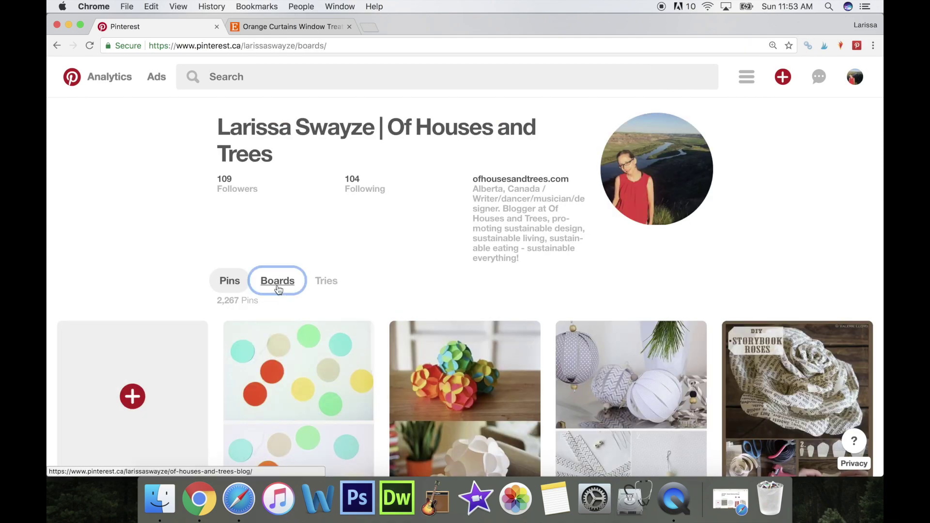
scroll(94, 241, down, 15)
scroll(94, 246, down, 5)
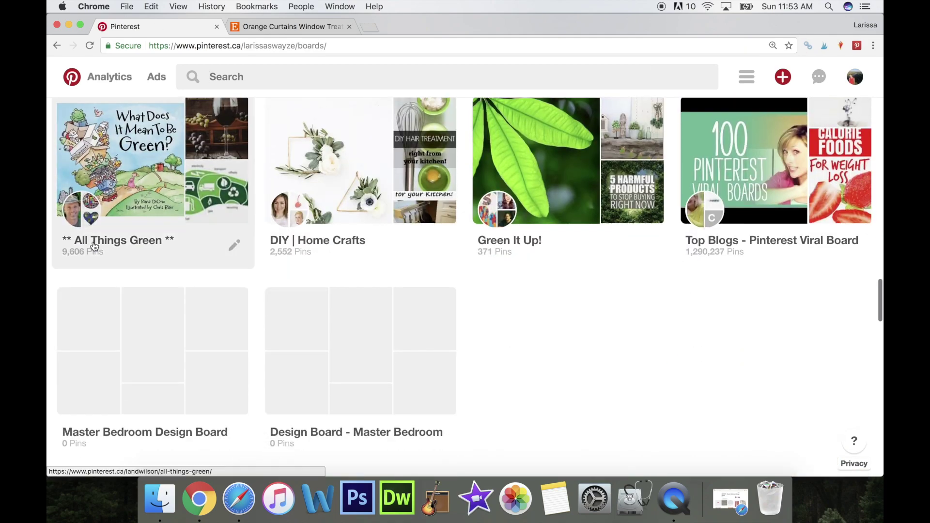
click(339, 353)
click(426, 45)
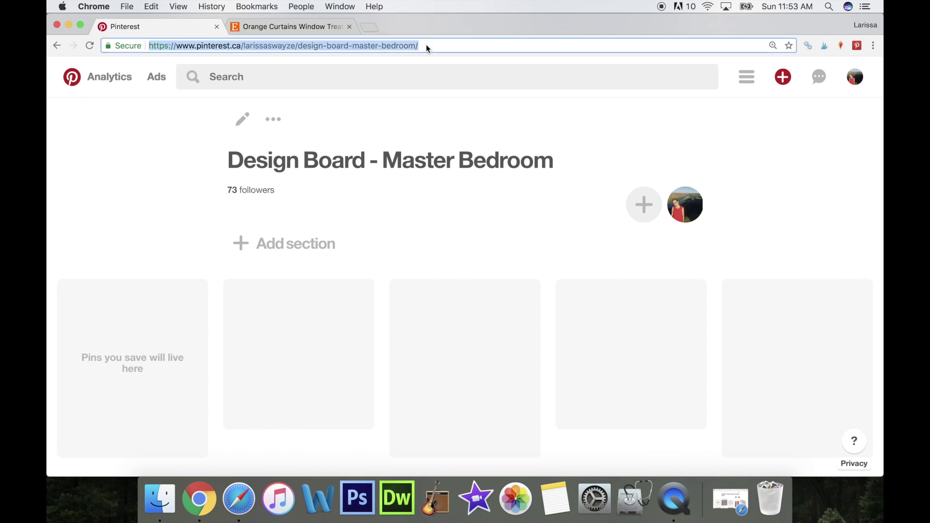
key(Return)
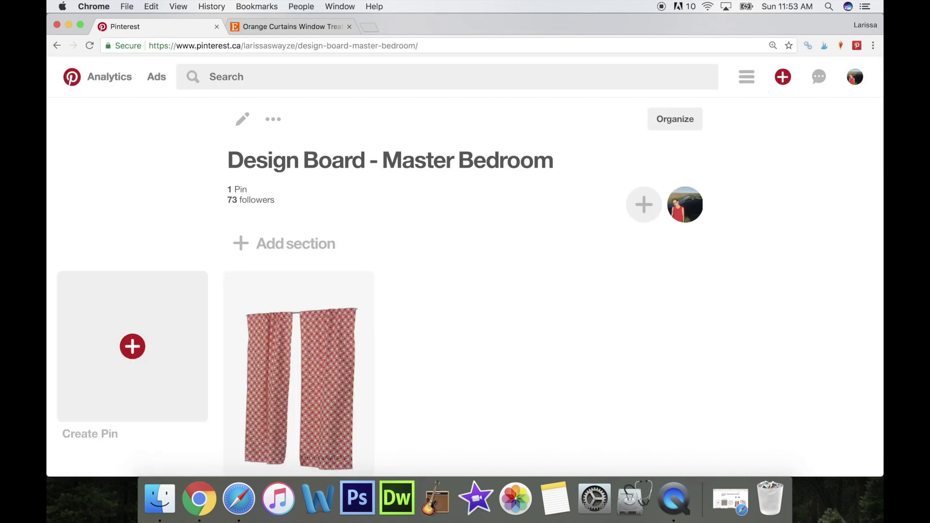
Look over the curtain pin saved on the "Design Board - Master Bedroom" board.
scroll(298, 197, down, 3)
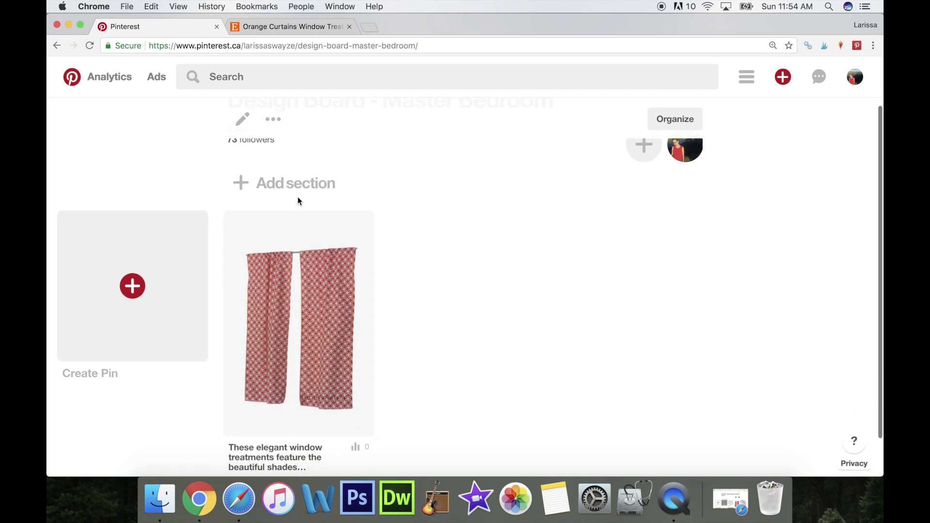
scroll(480, 219, down, 1)
scroll(481, 220, up, 2)
scroll(481, 219, down, 1)
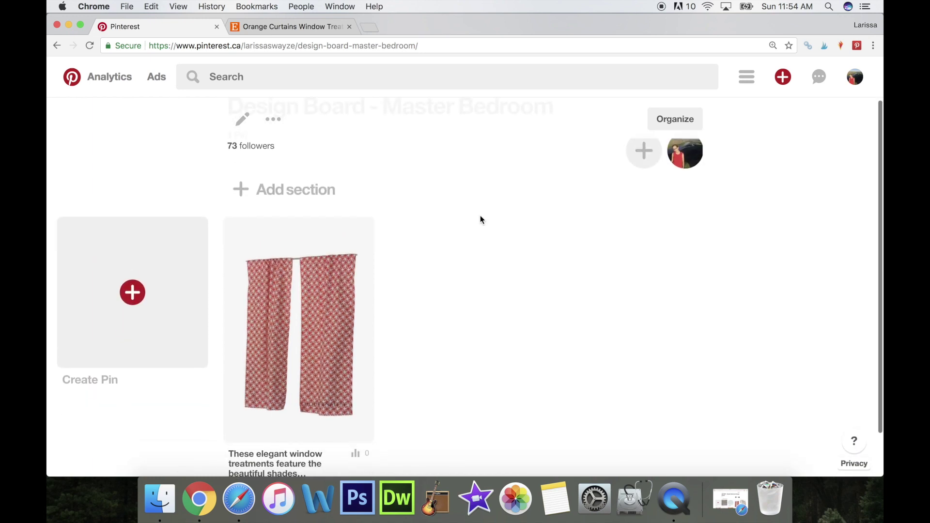
scroll(480, 218, down, 1)
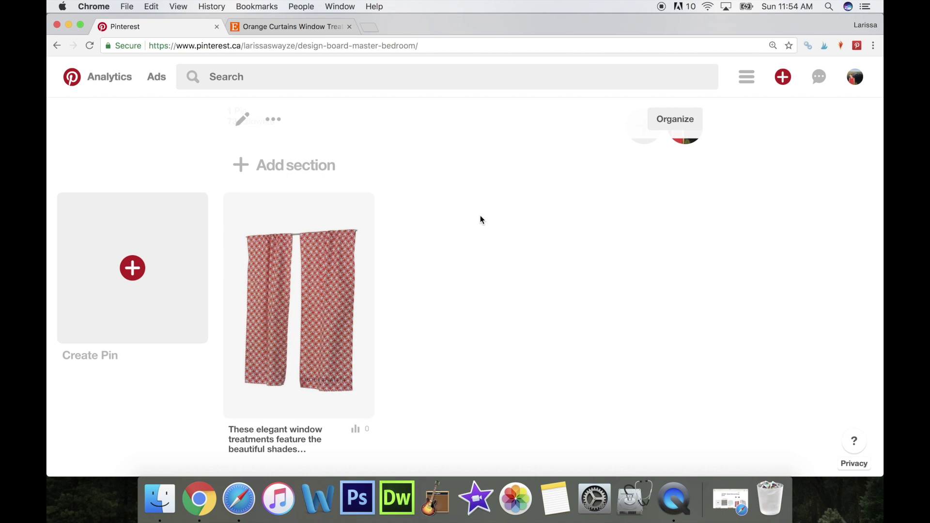
scroll(480, 220, up, 2)
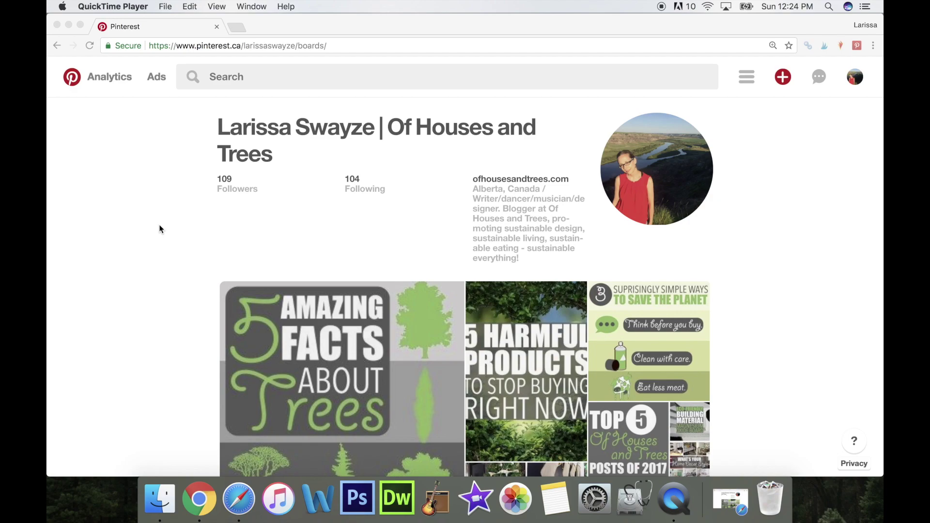
Open the "Design Board - Master Bedroom" board from the end of the profile's boards and look over its pins.
scroll(158, 224, down, 10)
scroll(159, 225, down, 20)
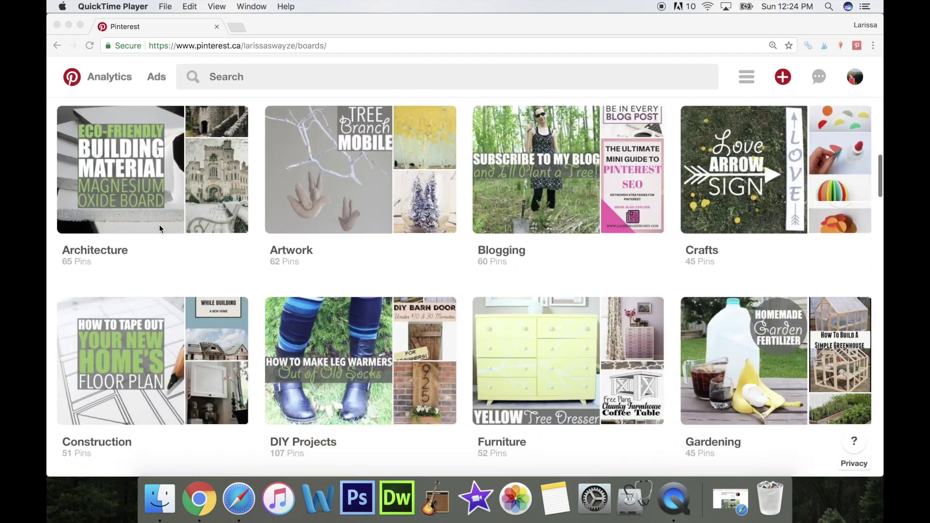
scroll(159, 225, down, 12)
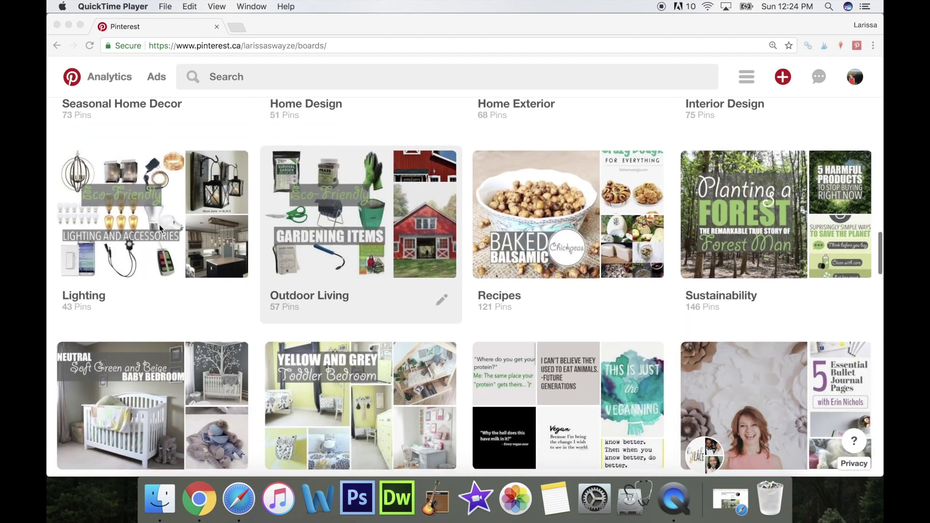
scroll(159, 224, up, 1)
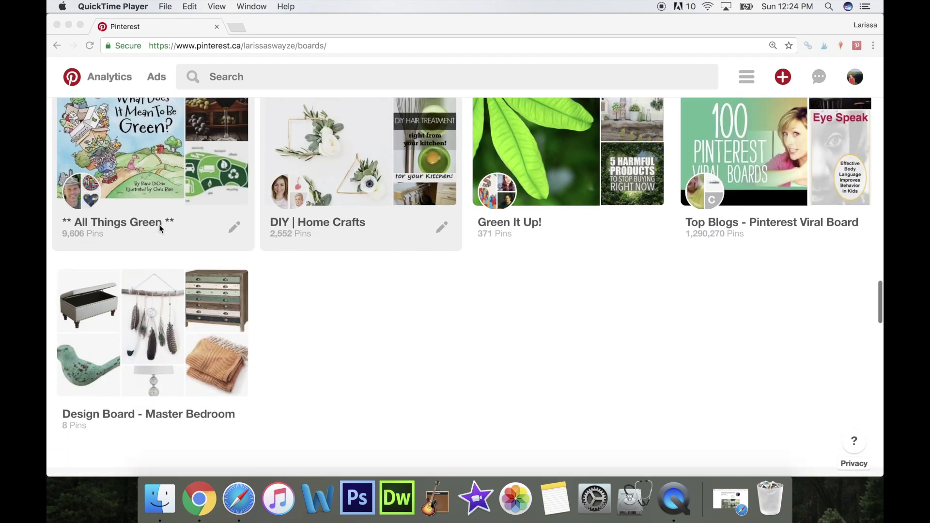
click(140, 310)
click(141, 309)
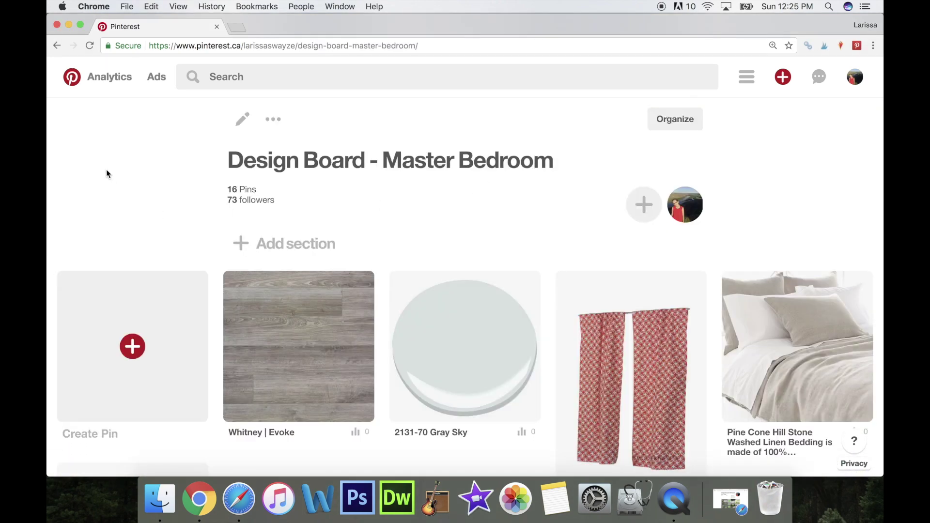
scroll(107, 173, down, 5)
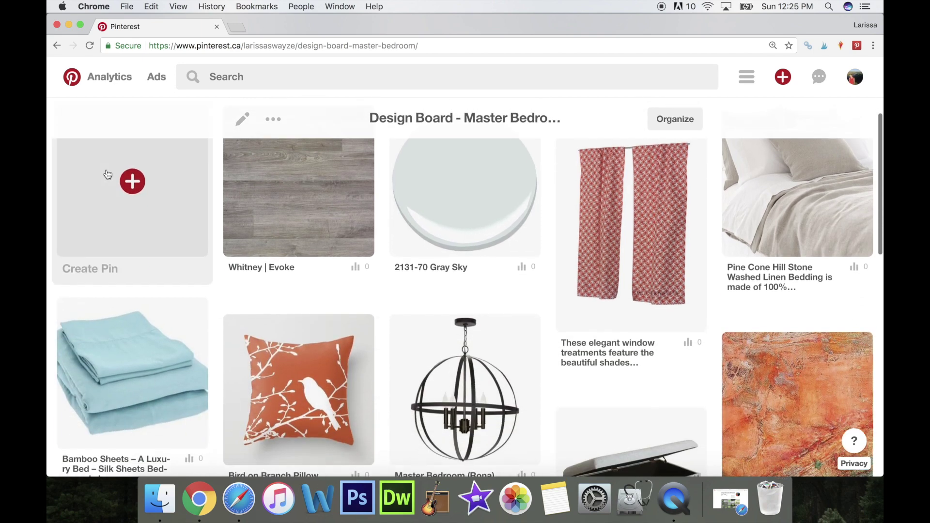
scroll(107, 174, up, 5)
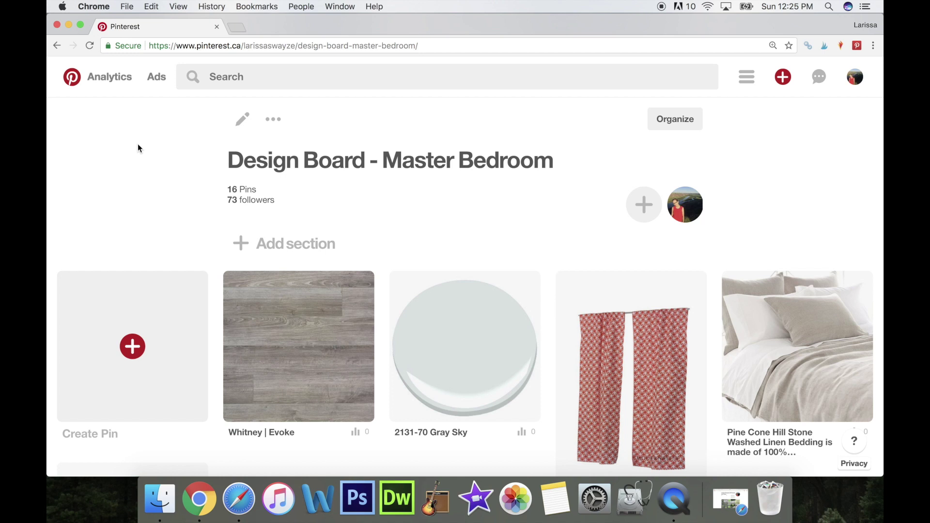
Save the board page to the Desktop as "Pinterest" in the "Webpage, Complete" format.
click(125, 6)
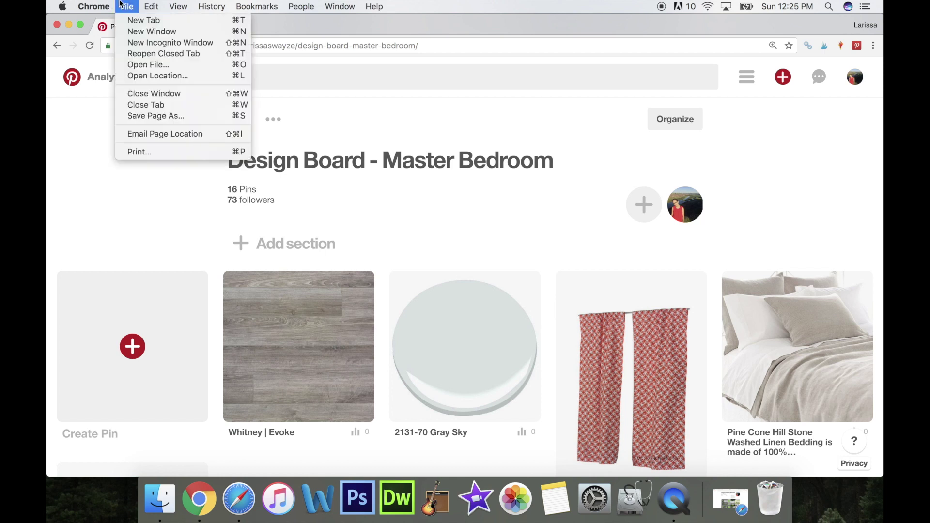
click(140, 117)
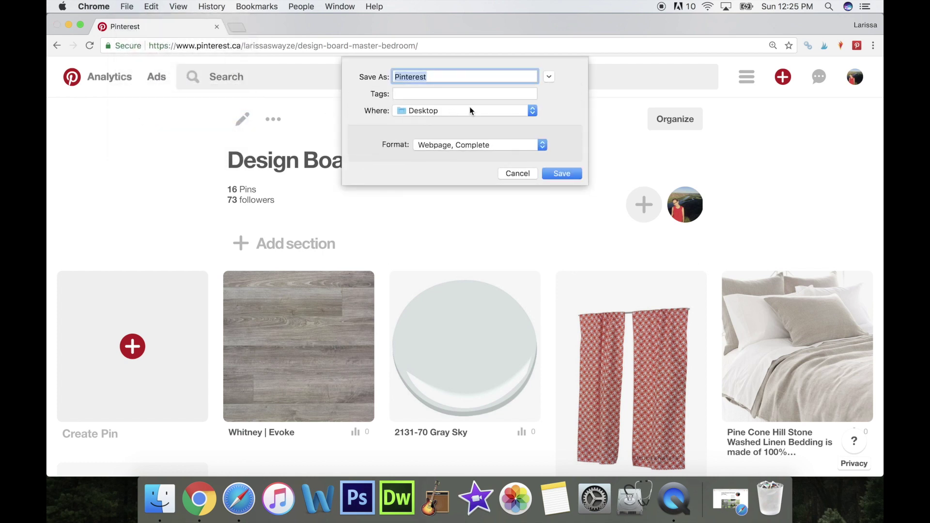
click(563, 173)
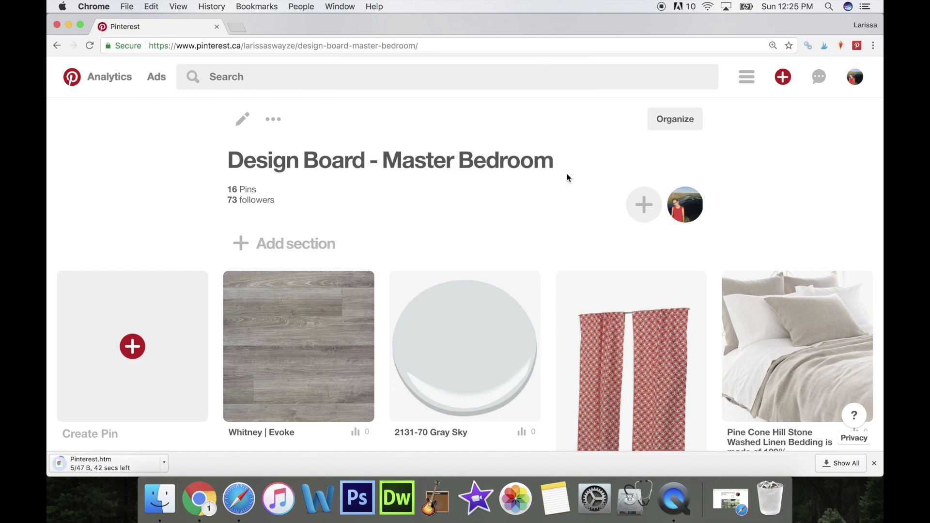
Move the Pinterest.htm file from the desktop to the Trash and open the Pinterest_files folder.
click(68, 24)
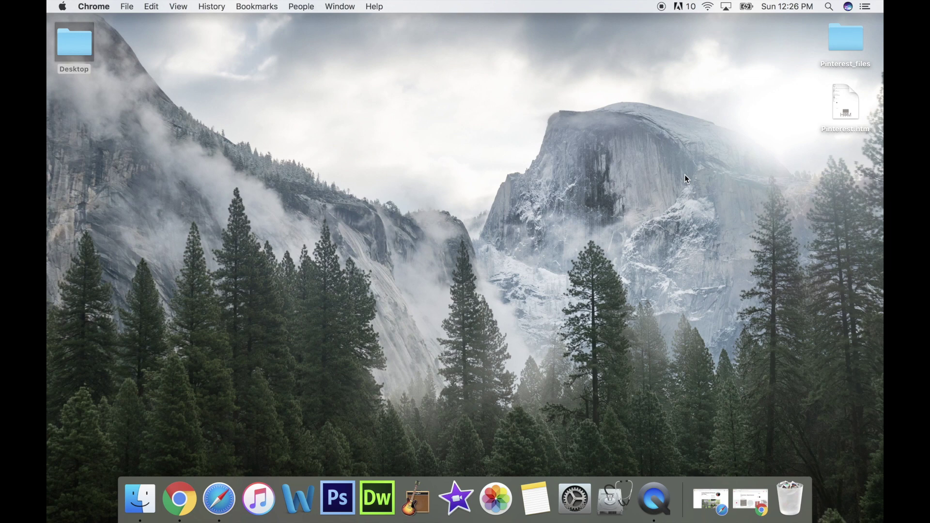
drag(855, 107, 798, 499)
double_click(843, 47)
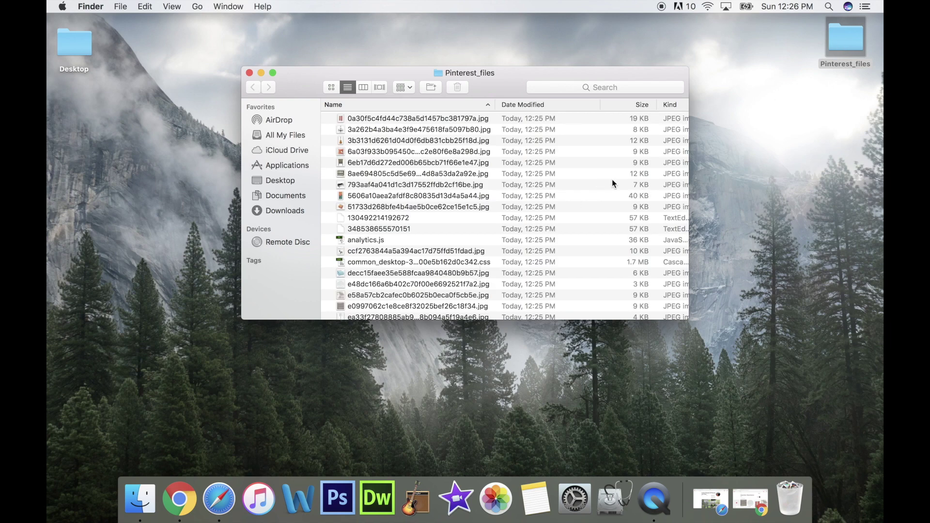
Hide the Kind column in the Pinterest_files list and show it again.
right_click(676, 106)
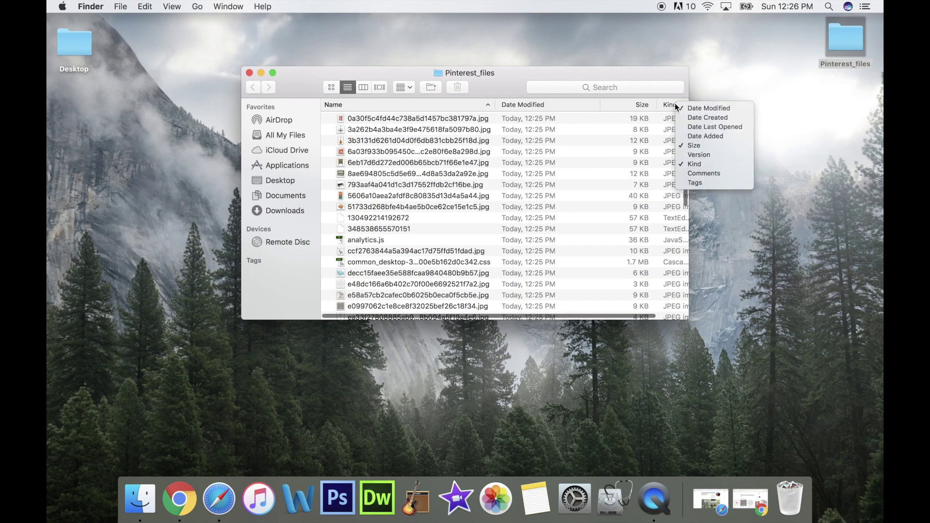
click(691, 164)
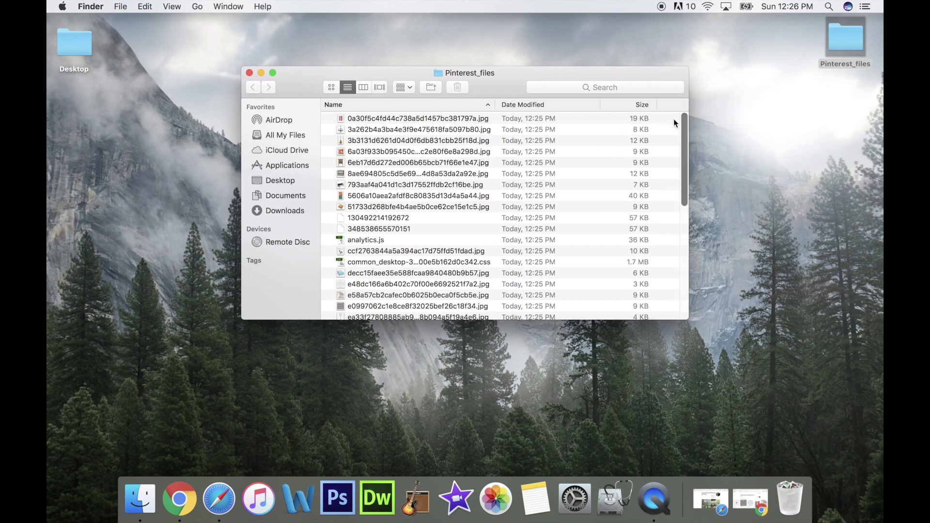
right_click(666, 106)
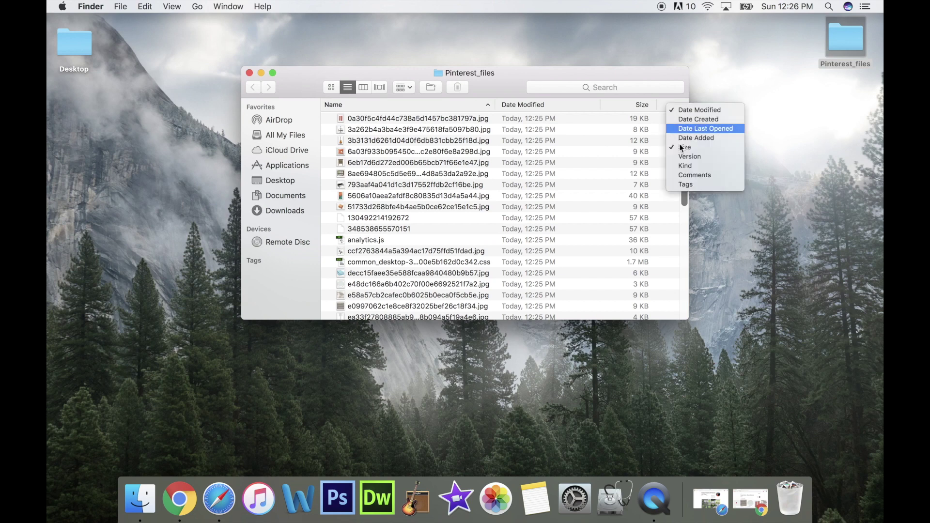
click(684, 165)
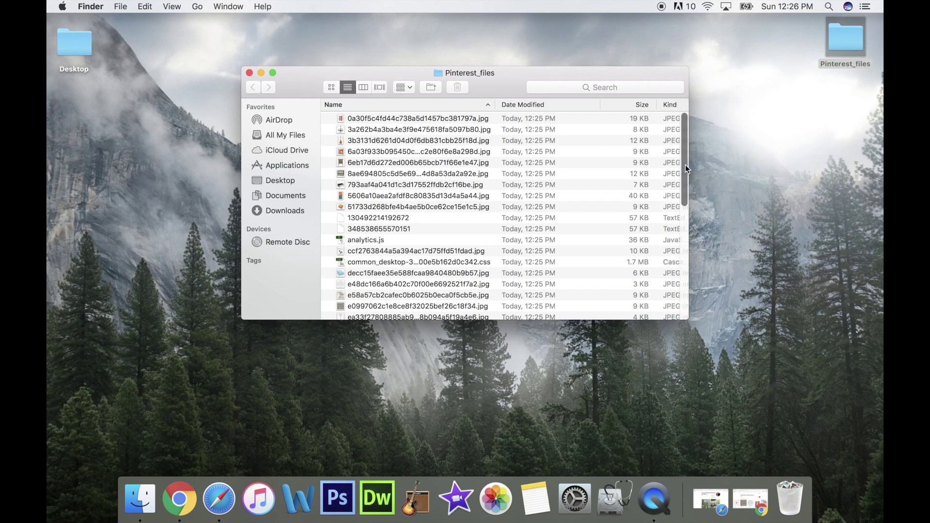
Sort the Pinterest_files list by kind and move the two TextEdit documents to the Trash.
click(667, 104)
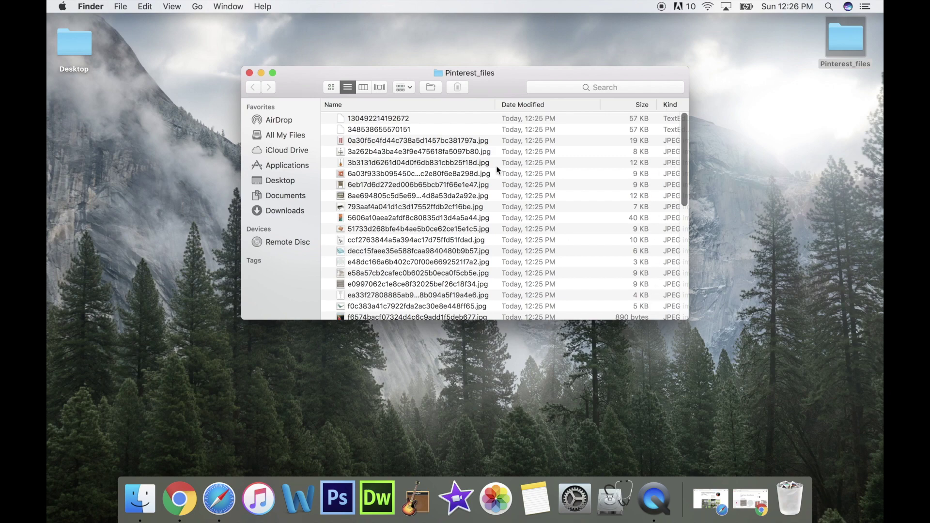
drag(423, 123, 423, 129)
click(452, 90)
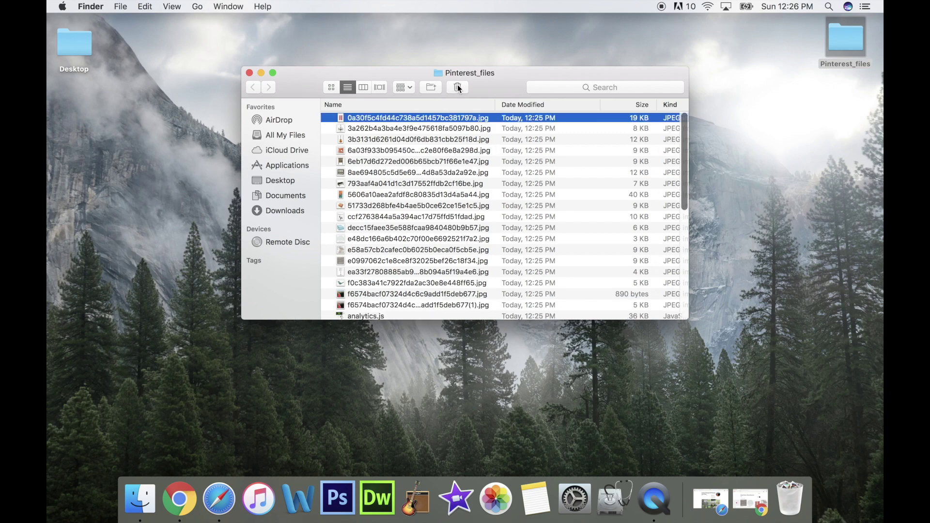
Move all JavaScript and CSS files and the two JPEG images whose names start with f6574bacf07324d4c to the Trash.
scroll(464, 219, down, 10)
scroll(464, 220, up, 5)
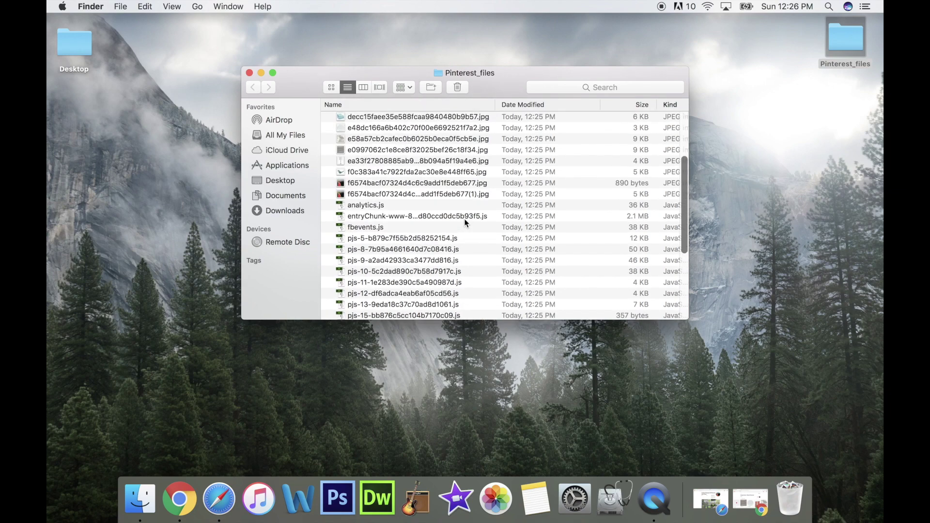
drag(457, 208, 446, 408)
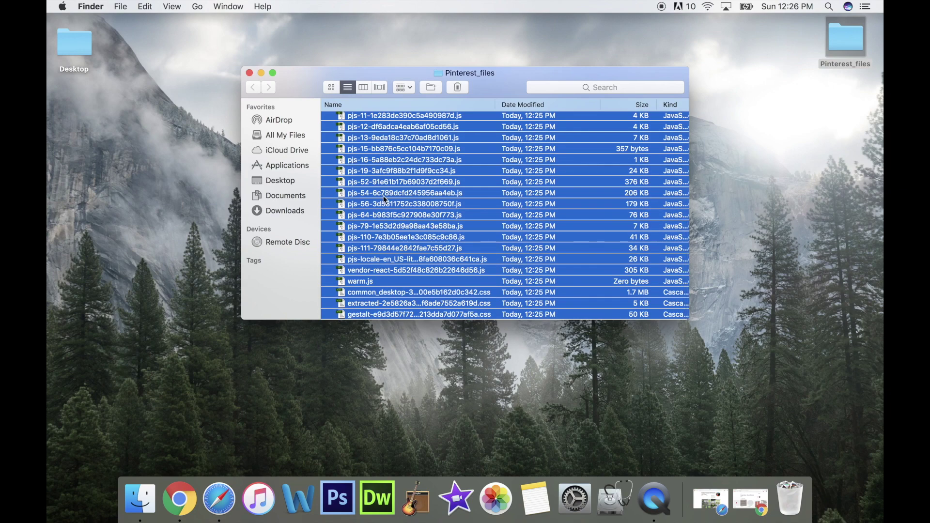
click(458, 87)
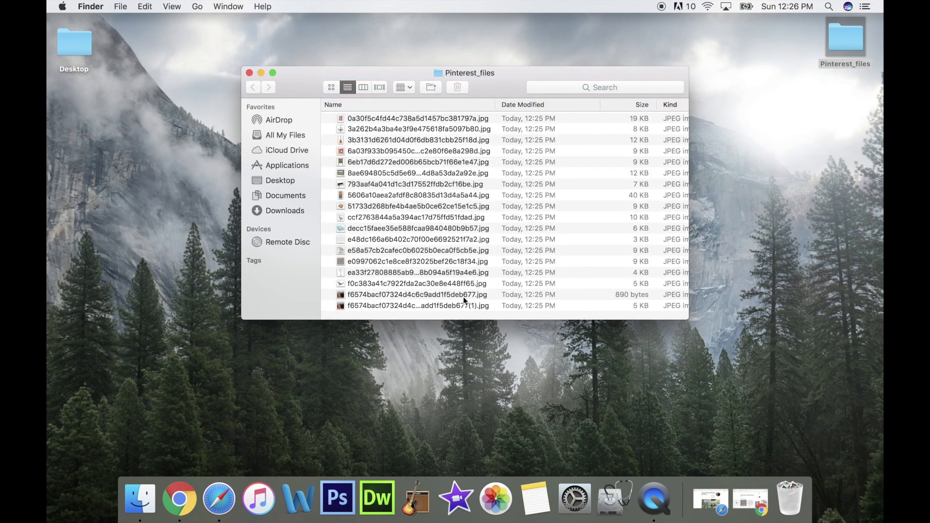
drag(492, 293, 489, 303)
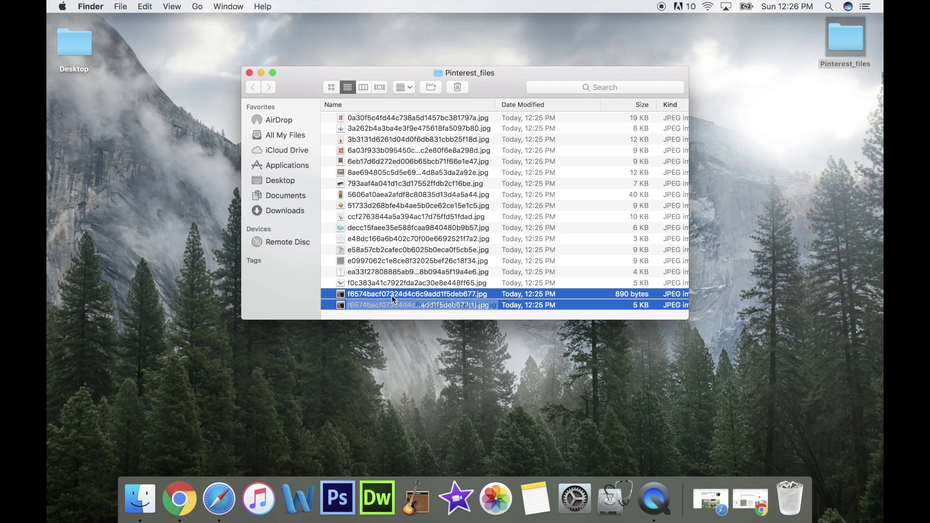
click(457, 87)
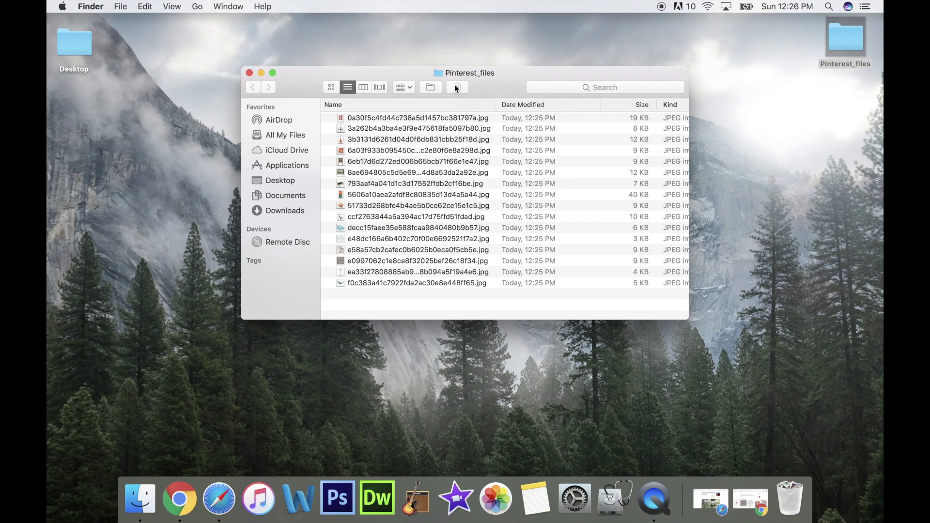
Select all the remaining JPEG images in the Pinterest_files folder and open them together in Preview.
click(382, 119)
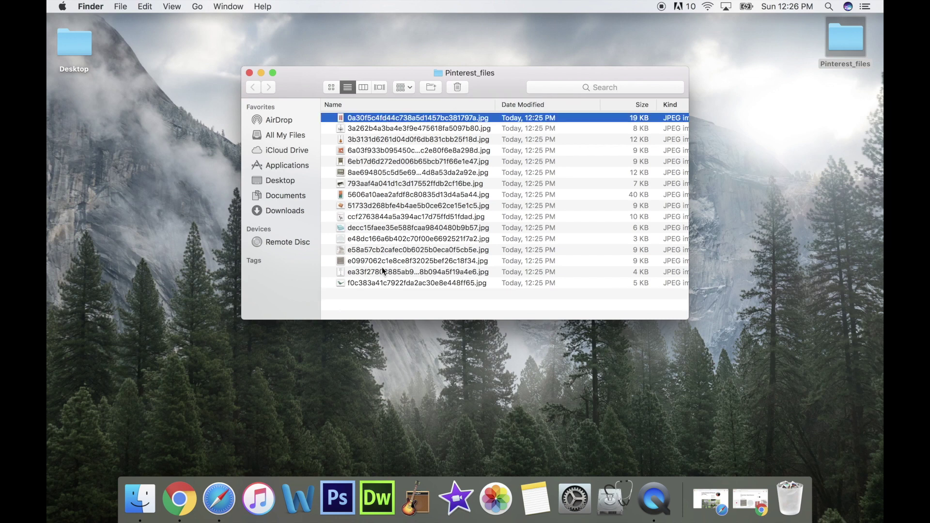
click(395, 308)
drag(498, 121, 431, 285)
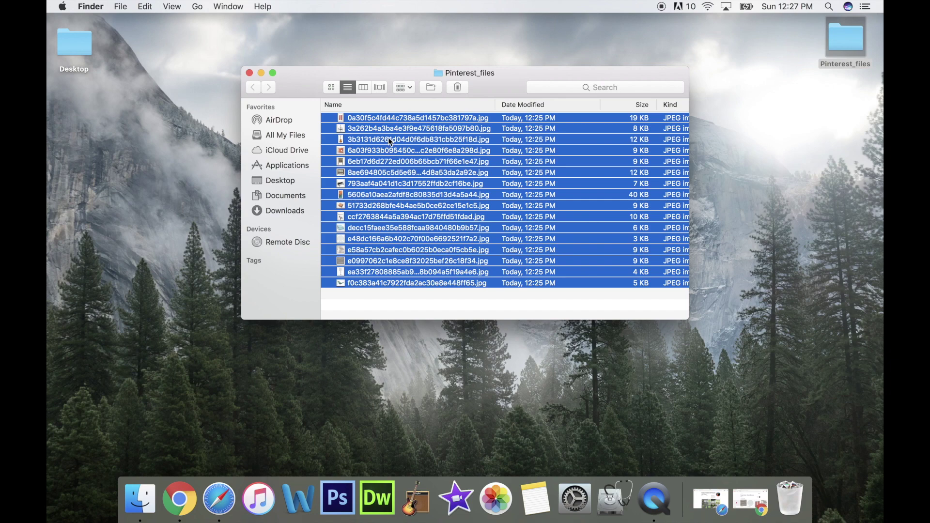
double_click(383, 121)
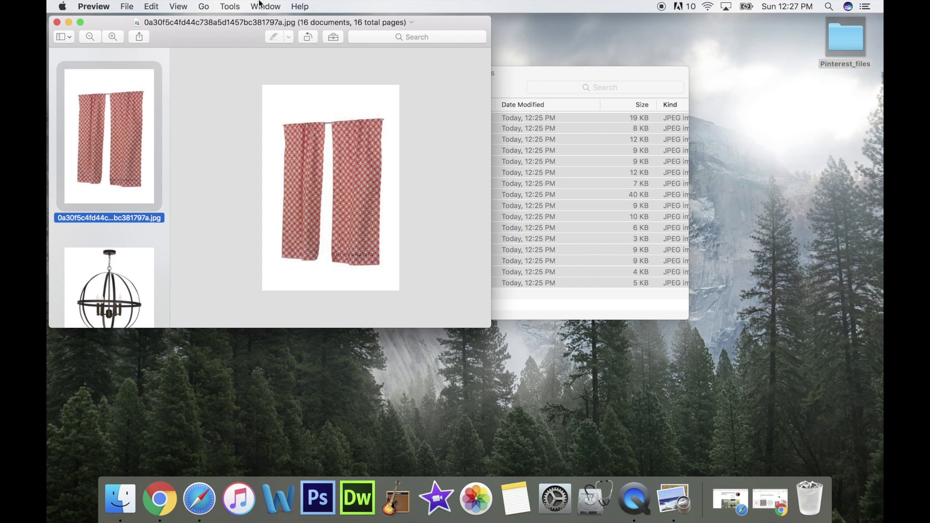
Display the opened images as a contact sheet and look them over.
click(176, 5)
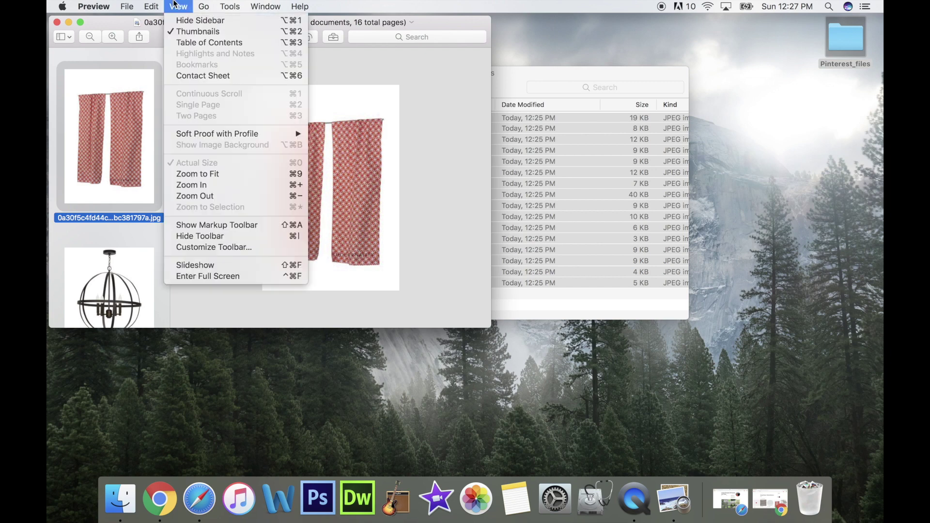
click(196, 76)
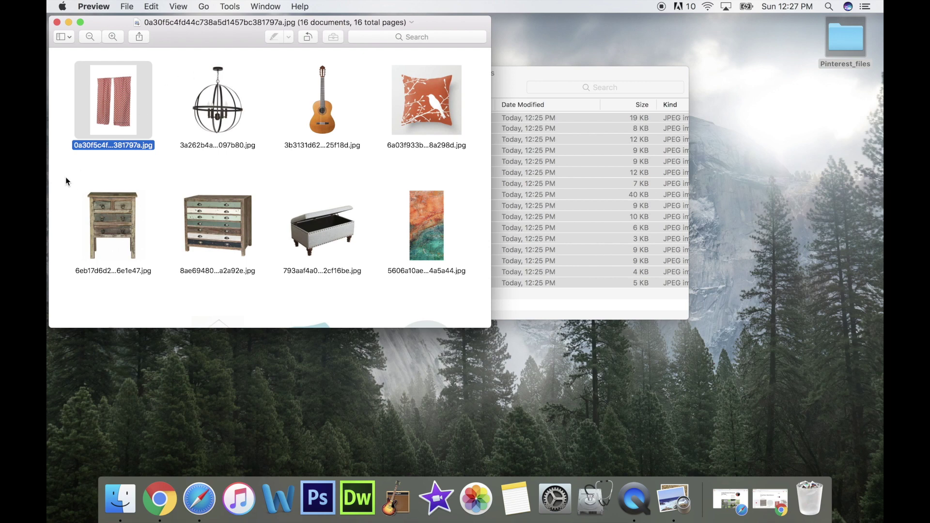
scroll(66, 181, down, 5)
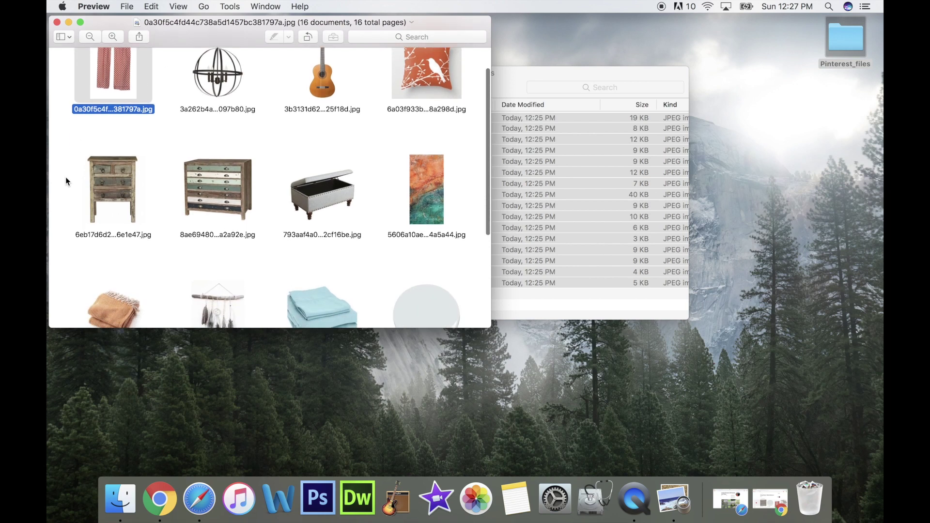
scroll(66, 181, up, 5)
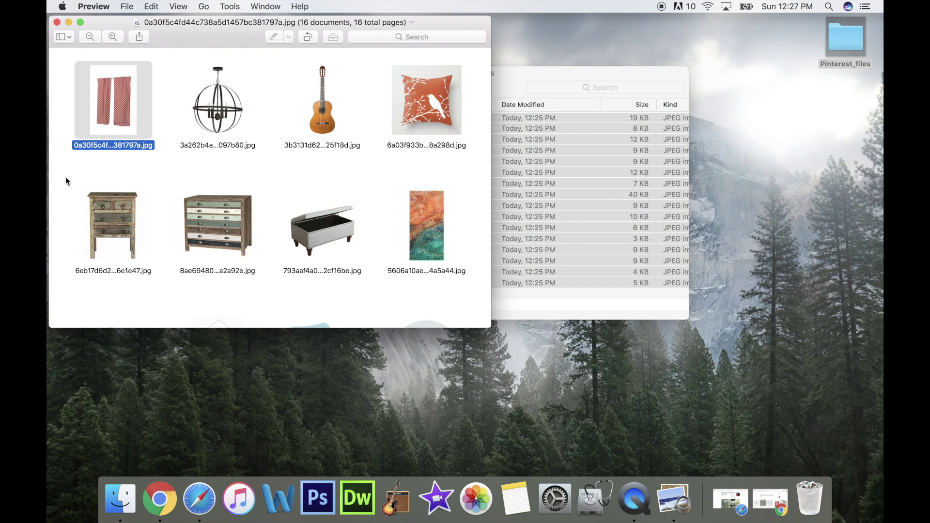
Rearrange the contact sheet, placing the curtains between the chandelier and the guitar and the wood flooring image first.
drag(232, 112, 302, 94)
drag(115, 109, 294, 107)
scroll(293, 106, down, 8)
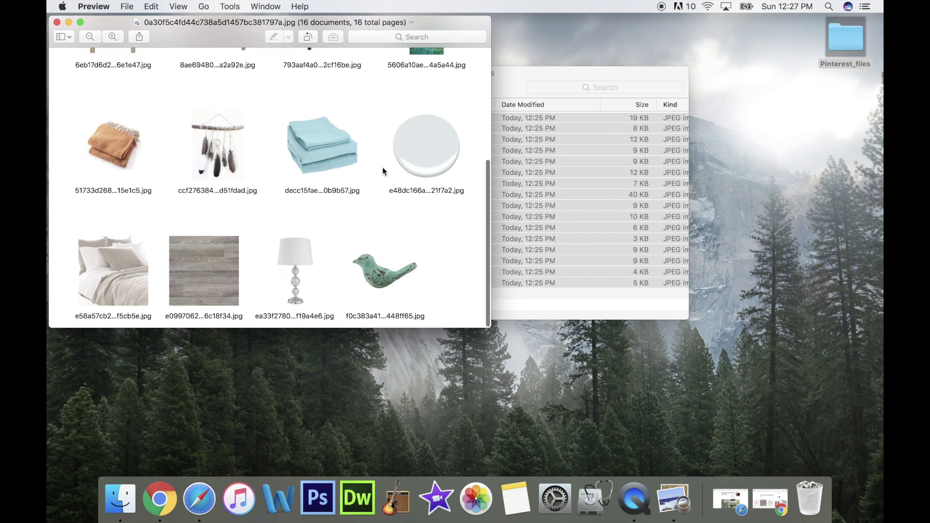
drag(206, 299, 84, 68)
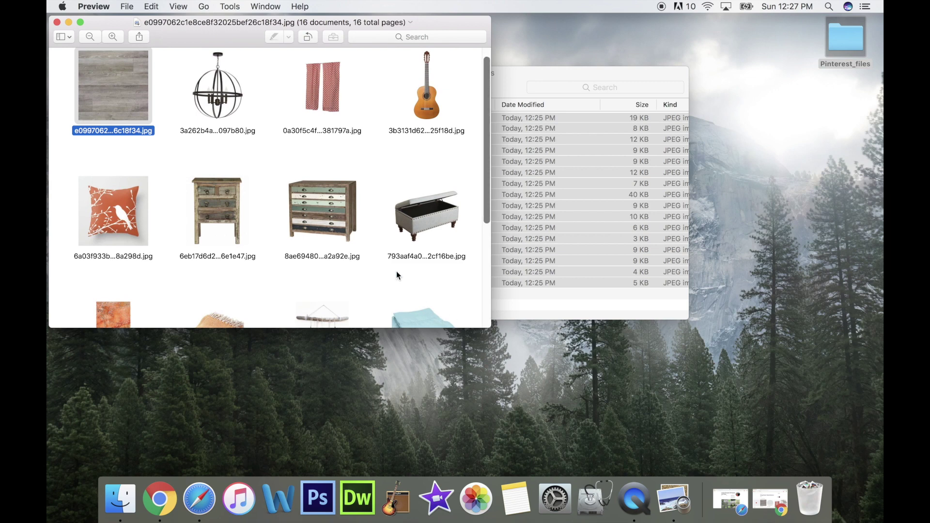
Move the round pale paint swatch image to second place in the contact sheet, directly after the wood flooring.
scroll(309, 164, down, 5)
drag(116, 271, 77, 53)
scroll(224, 238, up, 3)
scroll(225, 235, down, 3)
scroll(225, 235, up, 5)
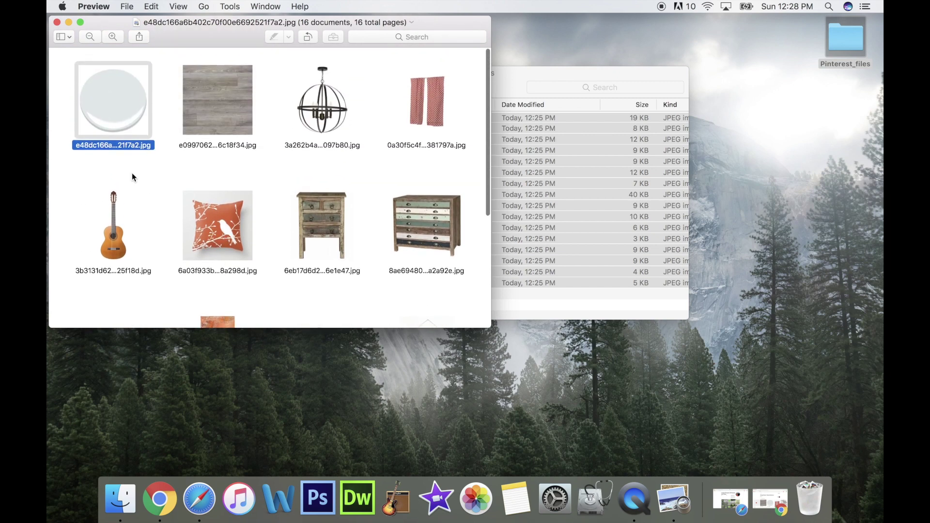
drag(100, 117, 274, 98)
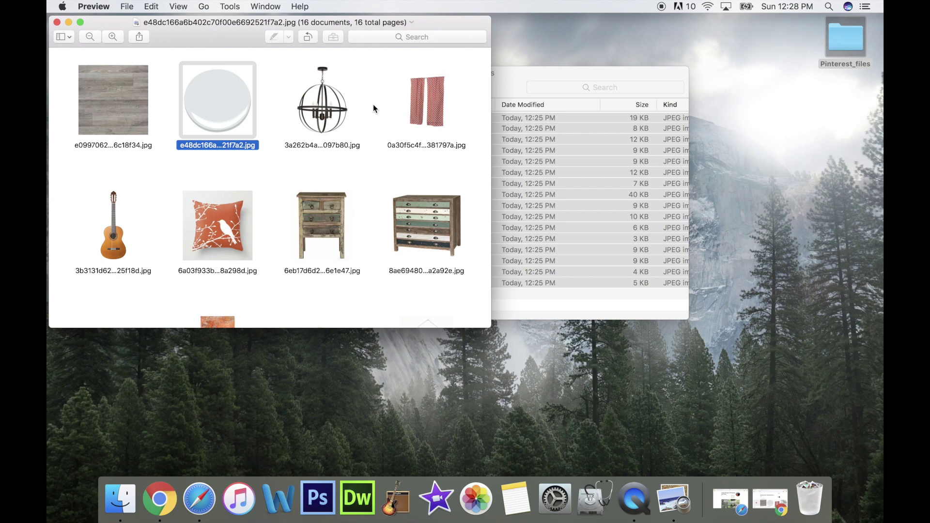
Place the striped dresser after the storage bench, and the teal bird between the nightstand and the bench.
scroll(440, 88, down, 5)
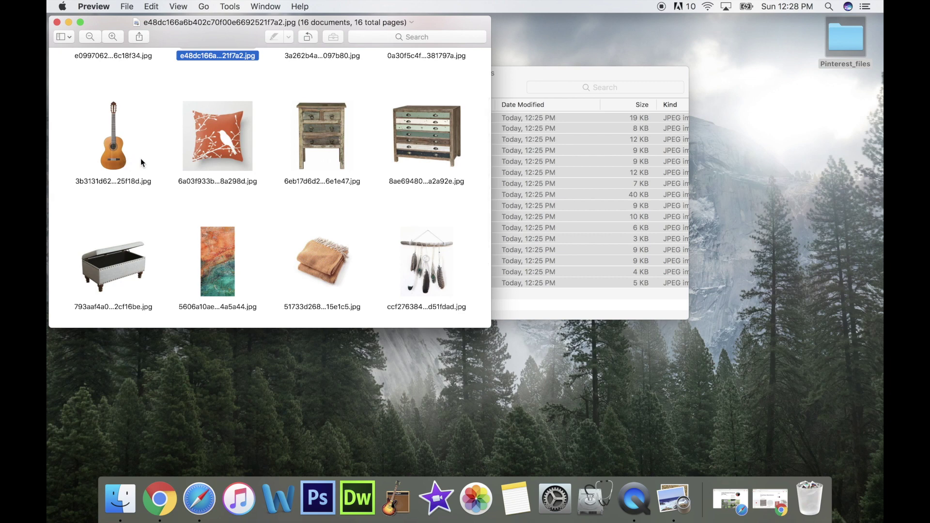
scroll(248, 142, down, 2)
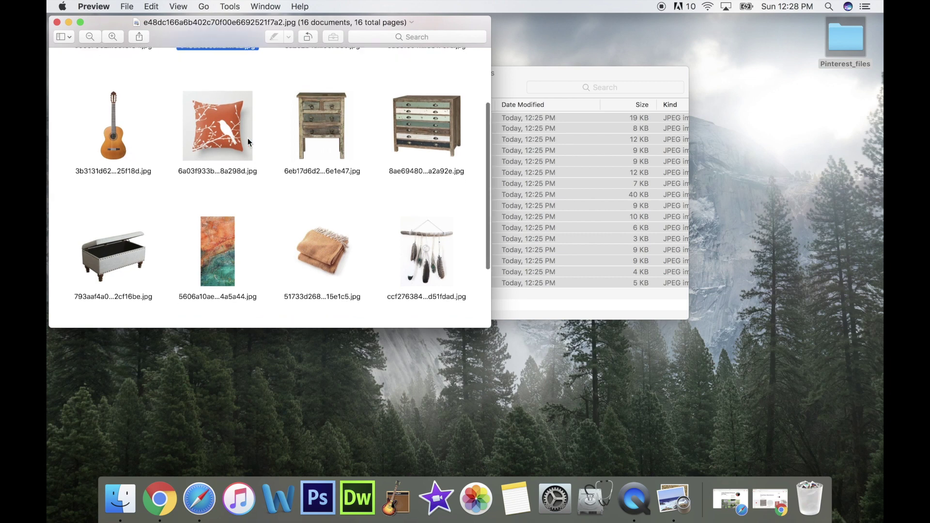
drag(430, 104, 163, 247)
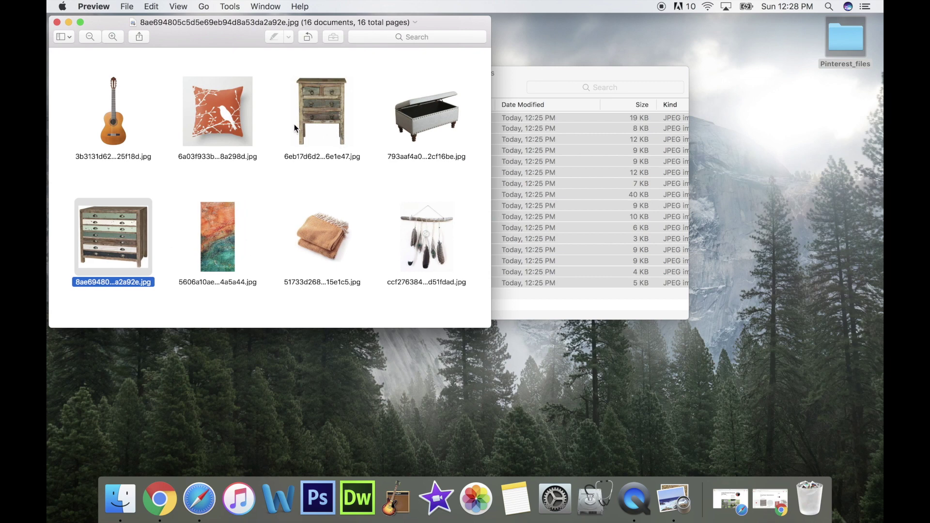
scroll(354, 186, down, 5)
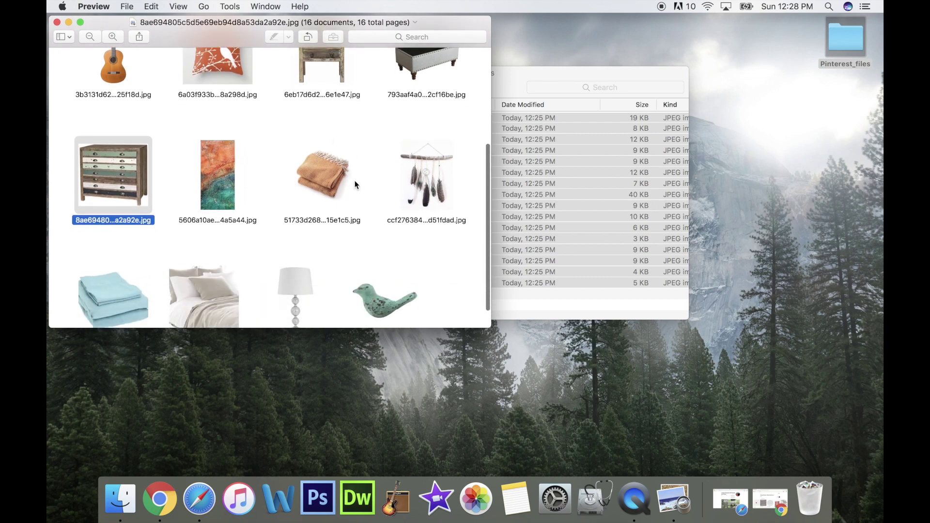
scroll(383, 271, up, 1)
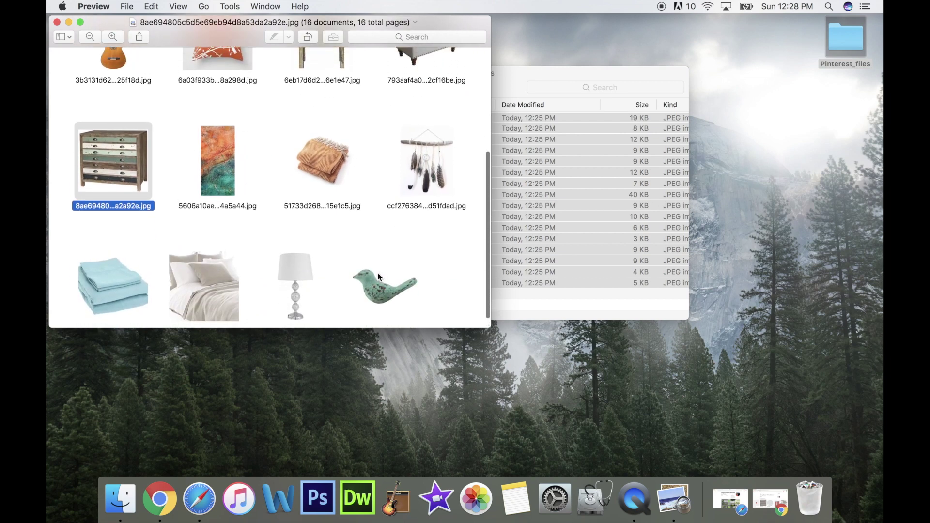
scroll(364, 291, up, 1)
drag(382, 299, 364, 69)
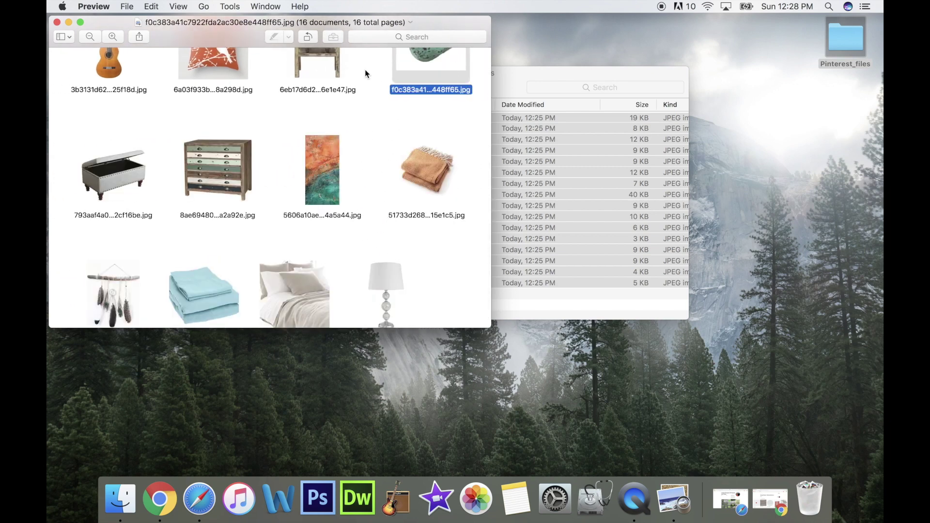
scroll(380, 234, up, 4)
click(357, 140)
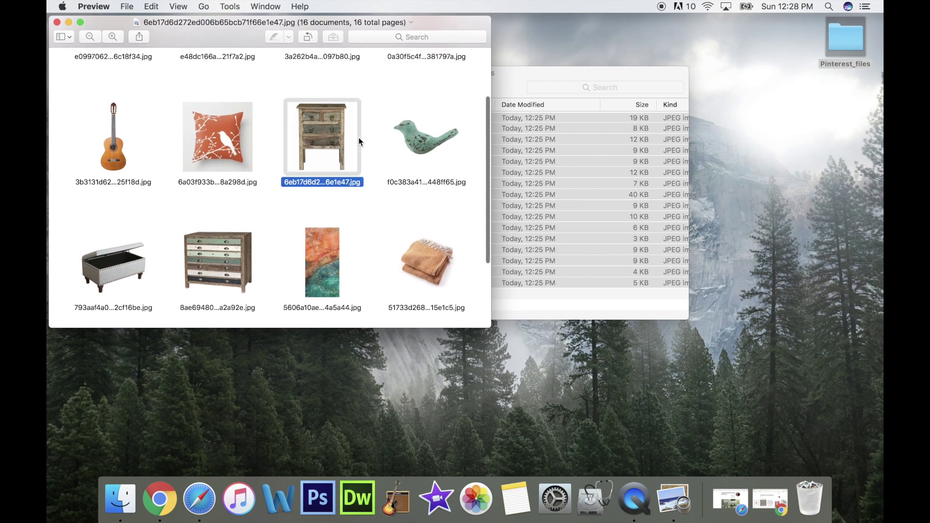
Move the bedding image up the contact sheet to directly before the guitar.
scroll(370, 137, down, 3)
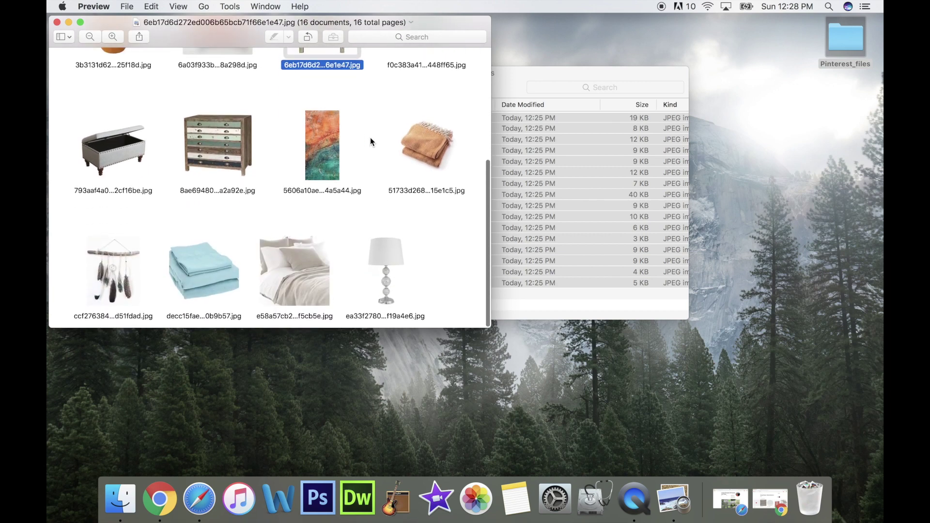
drag(310, 278, 291, 104)
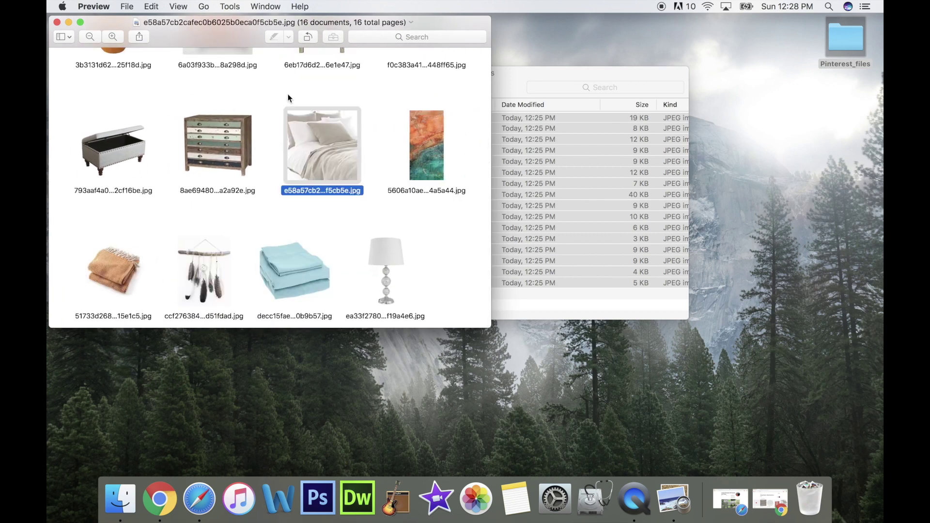
scroll(318, 250, up, 3)
drag(318, 313, 69, 213)
Place the folded blue sheets directly after the bedding, and the orange bird pillow between the sheets and the guitar.
scroll(56, 305, down, 5)
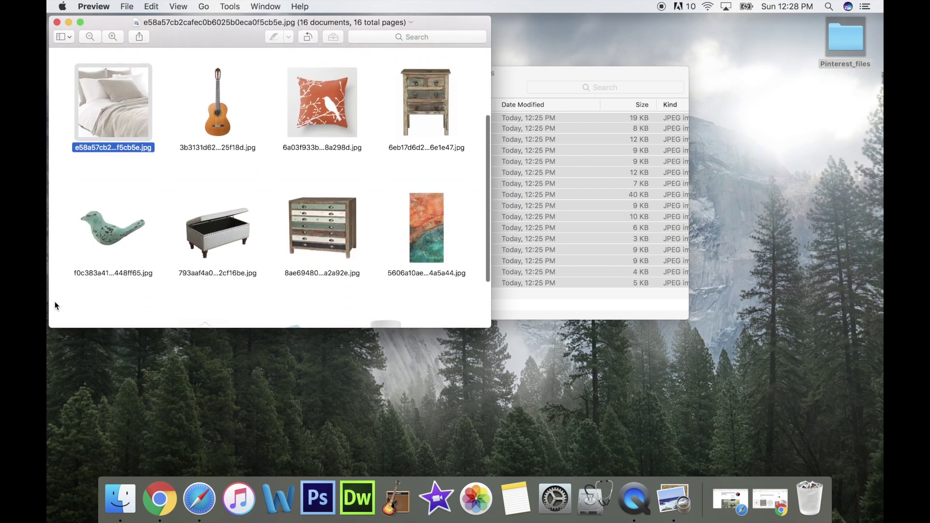
drag(262, 251, 177, 85)
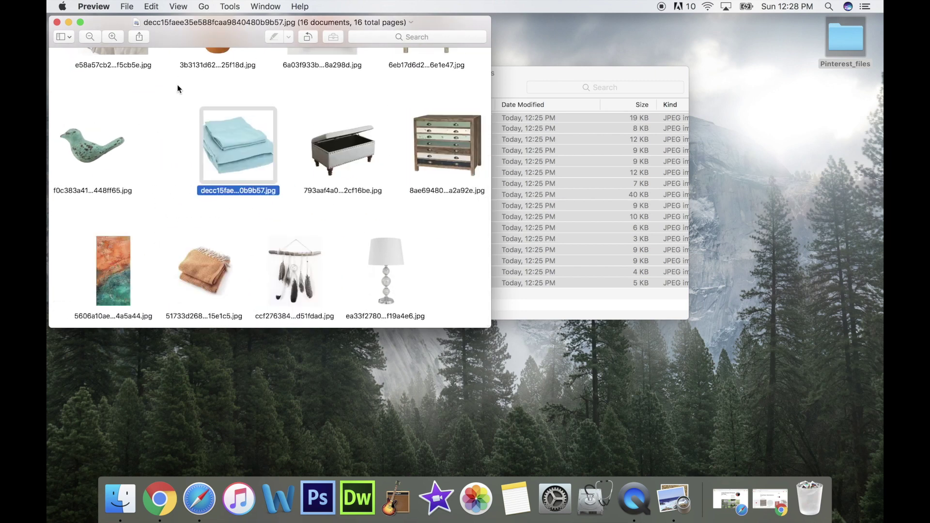
scroll(177, 84, up, 3)
drag(209, 176, 178, 83)
drag(393, 127, 272, 103)
scroll(271, 104, down, 2)
scroll(271, 103, down, 2)
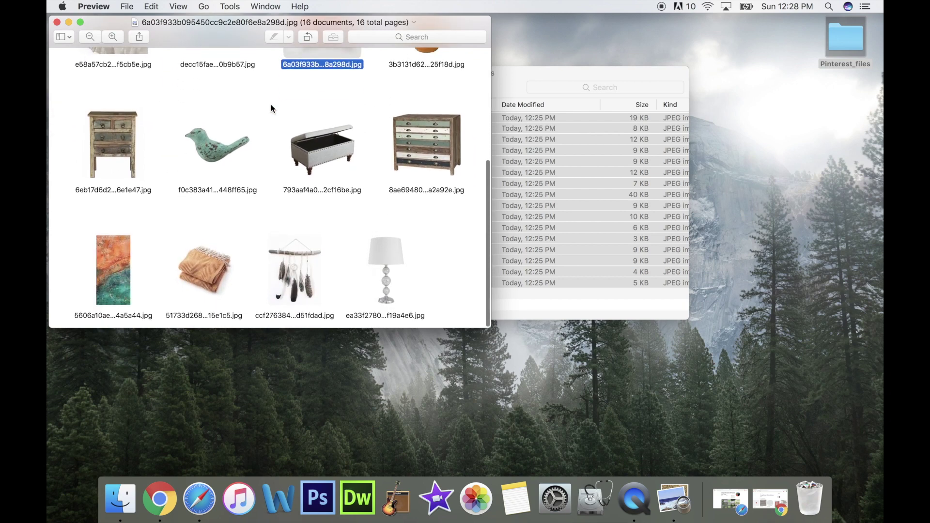
scroll(312, 202, up, 5)
scroll(312, 202, down, 1)
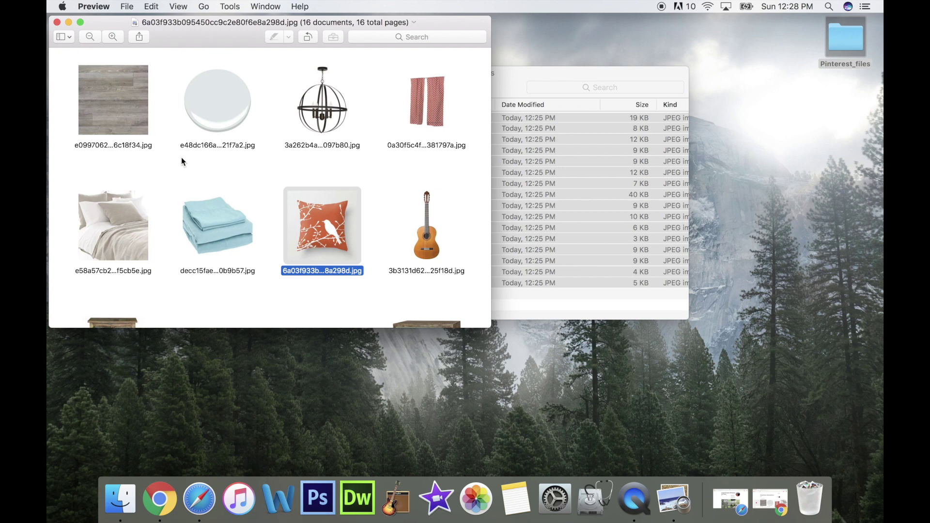
Set up printing of all images, scaled to fit the entire image and laid out with 16 pages per sheet.
click(127, 6)
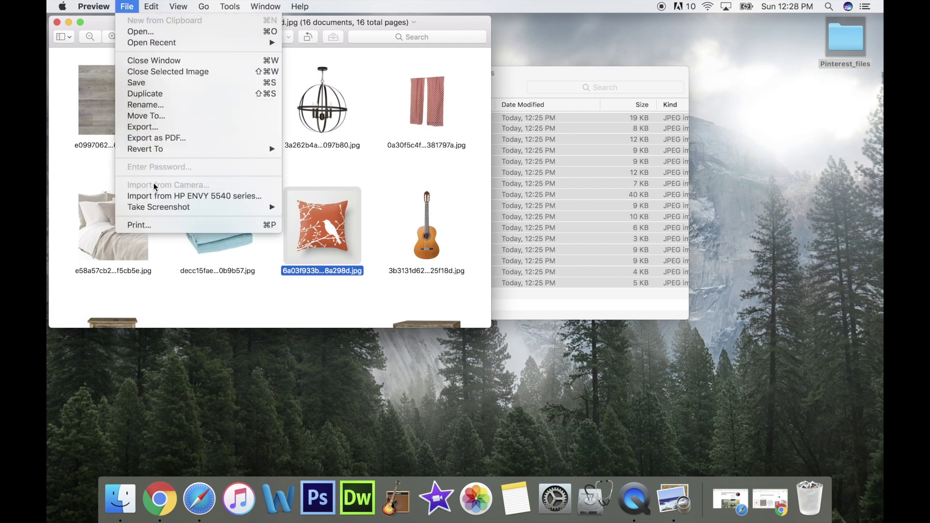
click(158, 226)
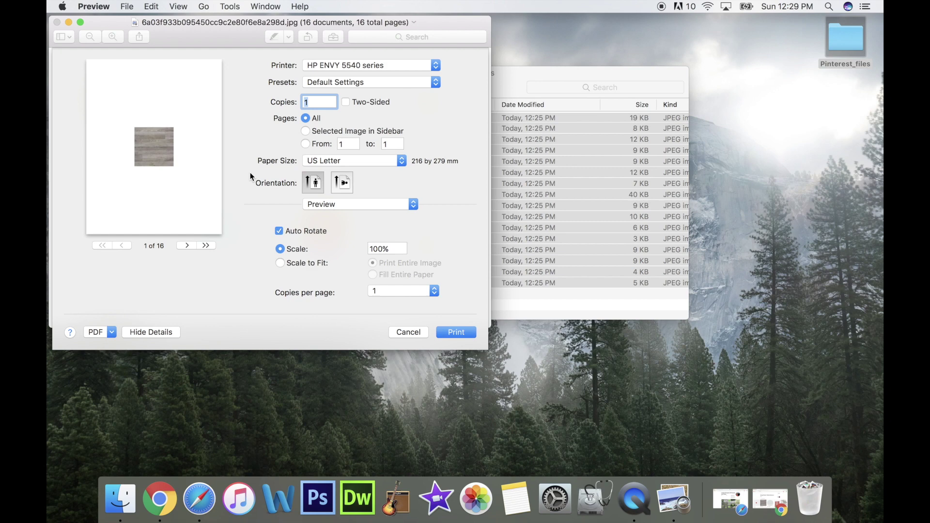
click(280, 263)
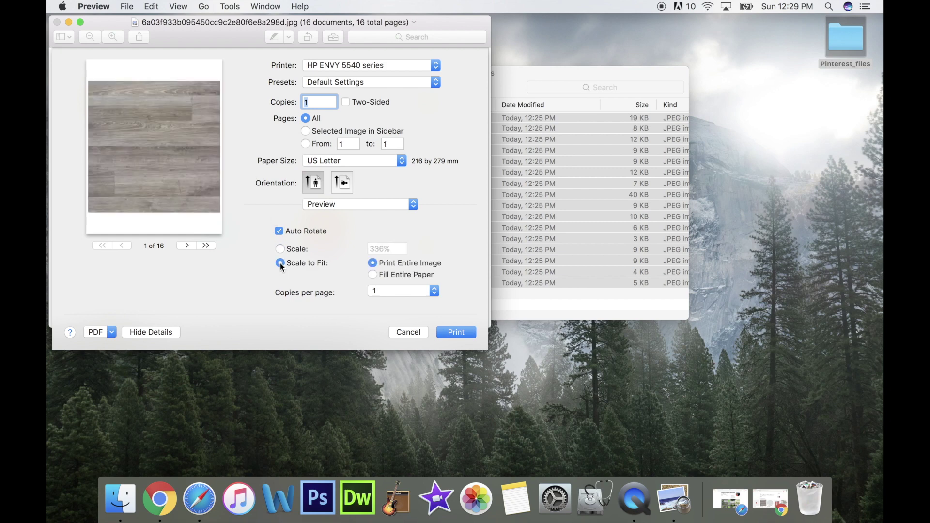
click(349, 205)
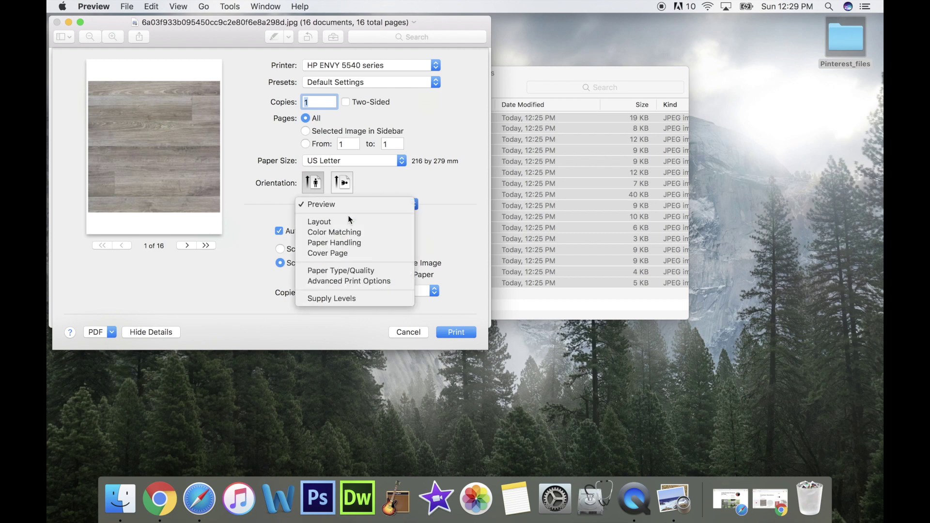
click(343, 221)
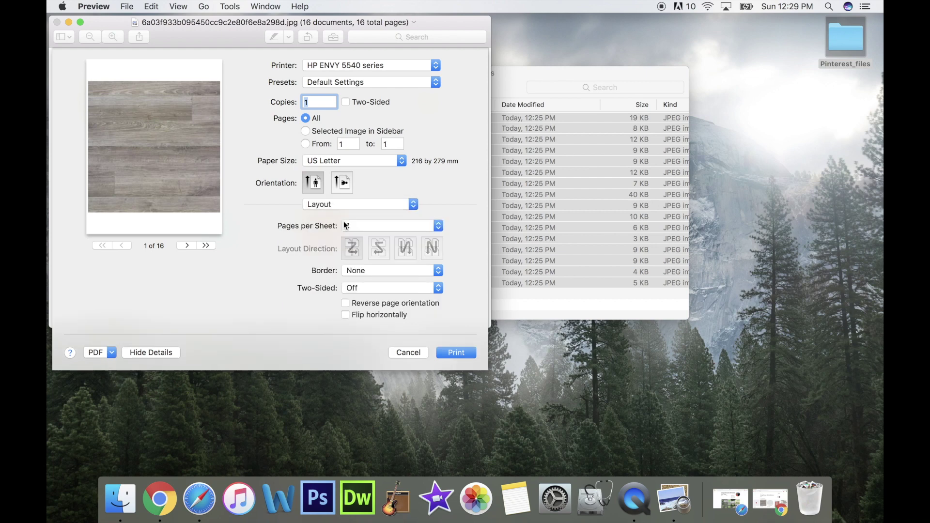
click(376, 226)
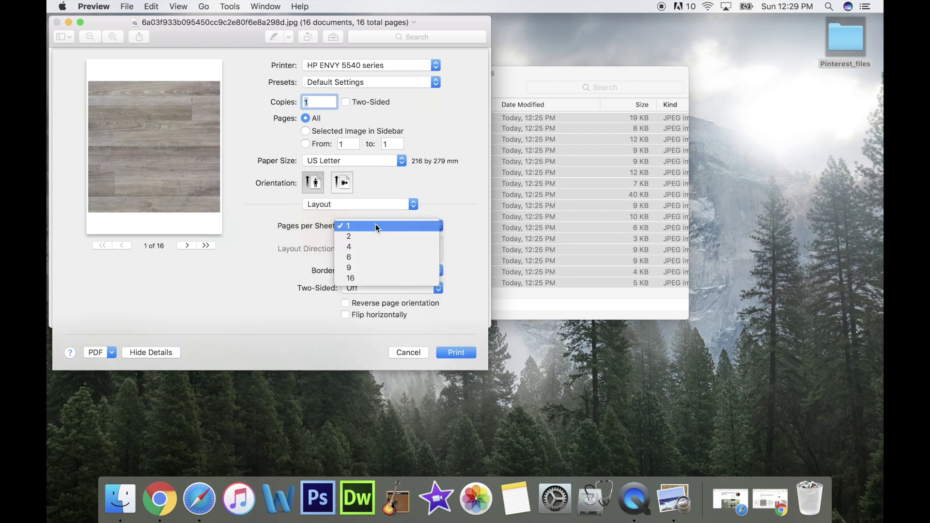
click(352, 279)
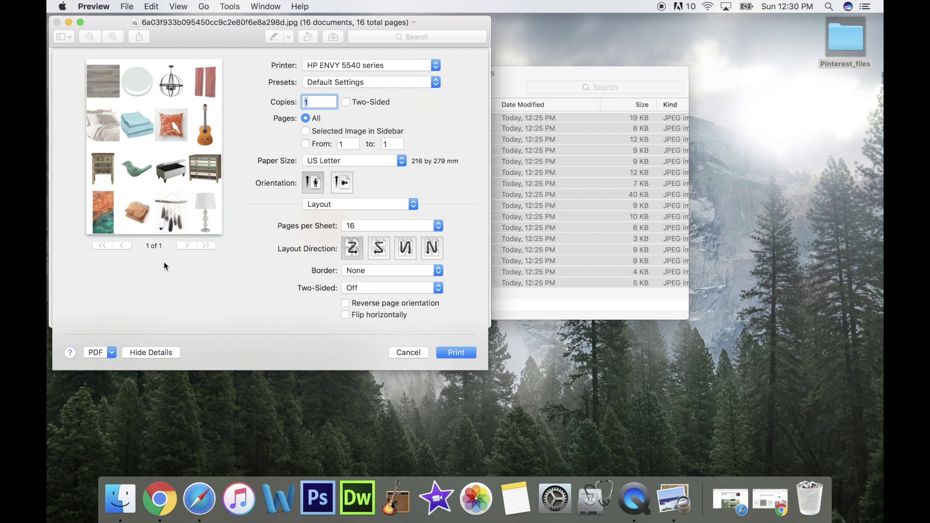
Save the print layout as a PDF named "Design Board - Master Bedroom" on the Desktop and close the contact sheet.
click(112, 354)
click(116, 376)
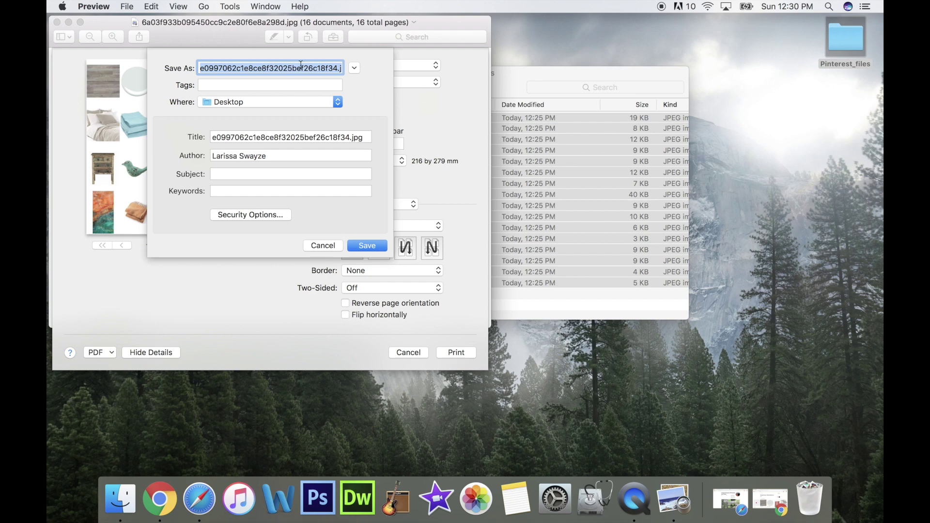
text(Design -)
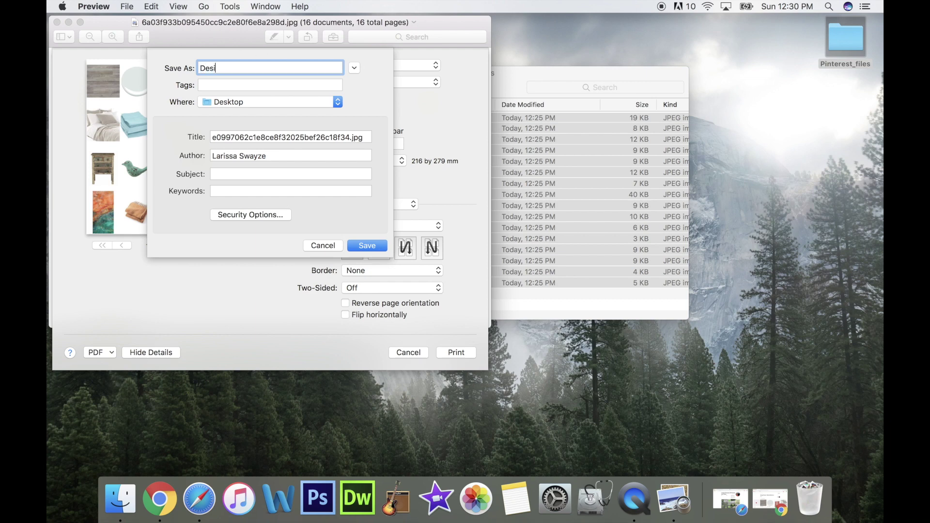
key(BackSpace)
key(BackSpace)
text(Board - Master Bedroom)
click(361, 244)
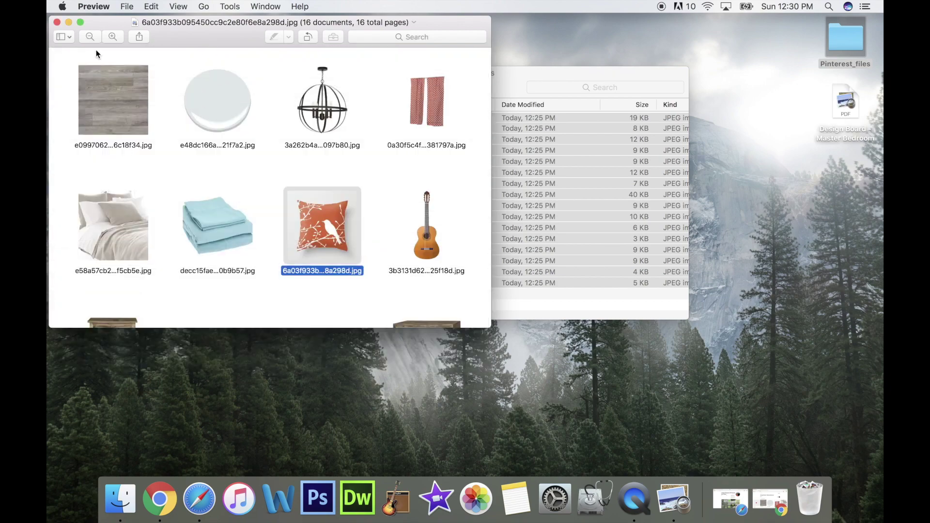
click(57, 22)
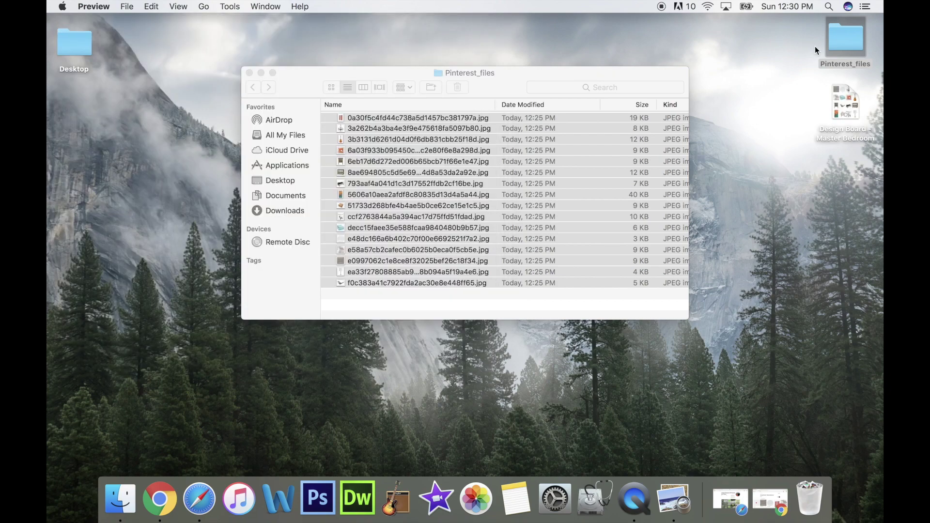
Open the Design Board - Master Bedroom PDF from the desktop, look over the whole page and close it.
double_click(838, 100)
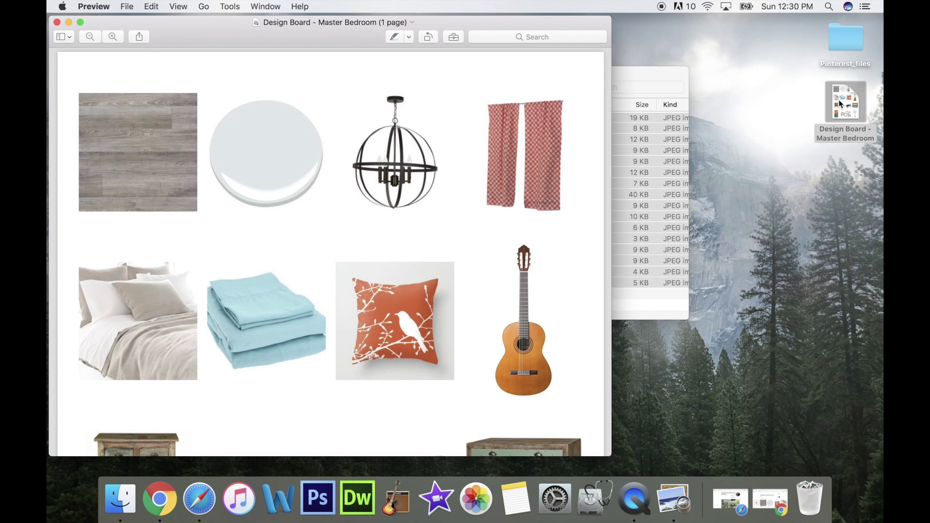
scroll(263, 162, down, 5)
scroll(263, 165, down, 3)
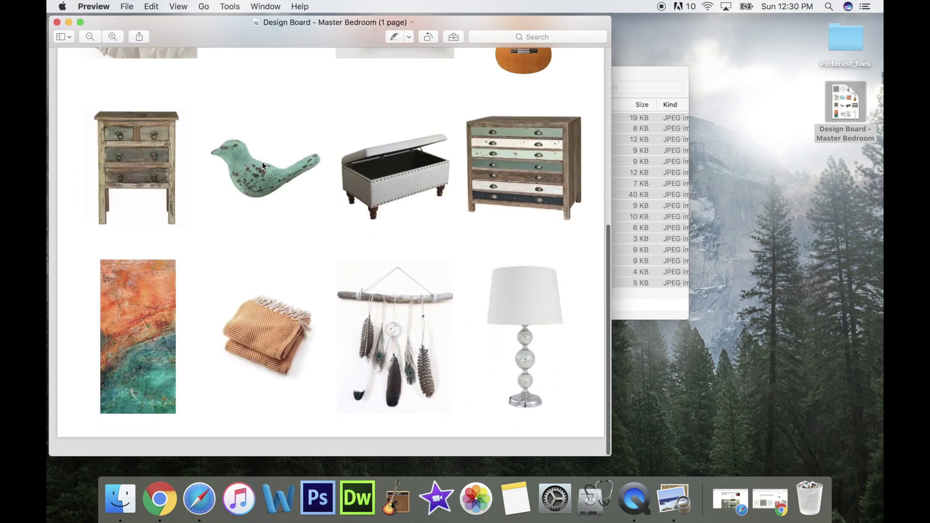
scroll(263, 165, up, 5)
scroll(263, 162, up, 4)
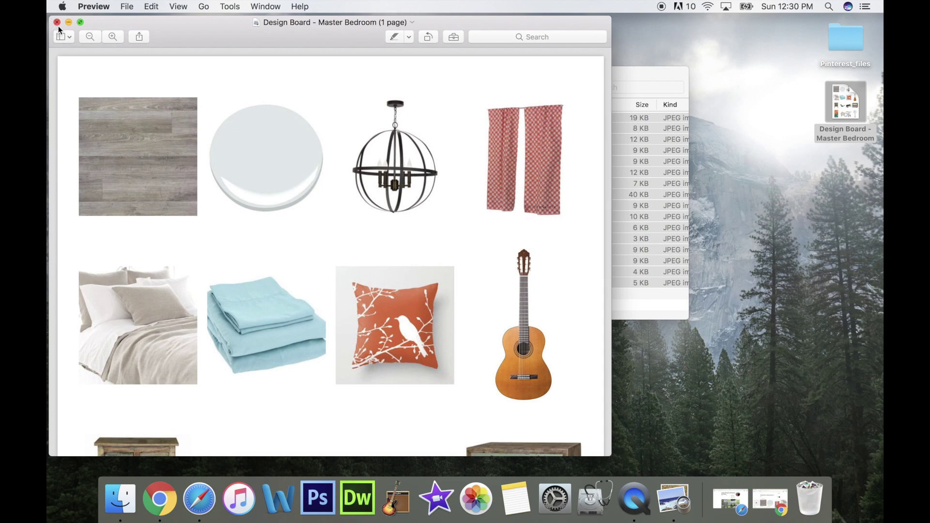
scroll(249, 141, down, 8)
scroll(249, 143, up, 1)
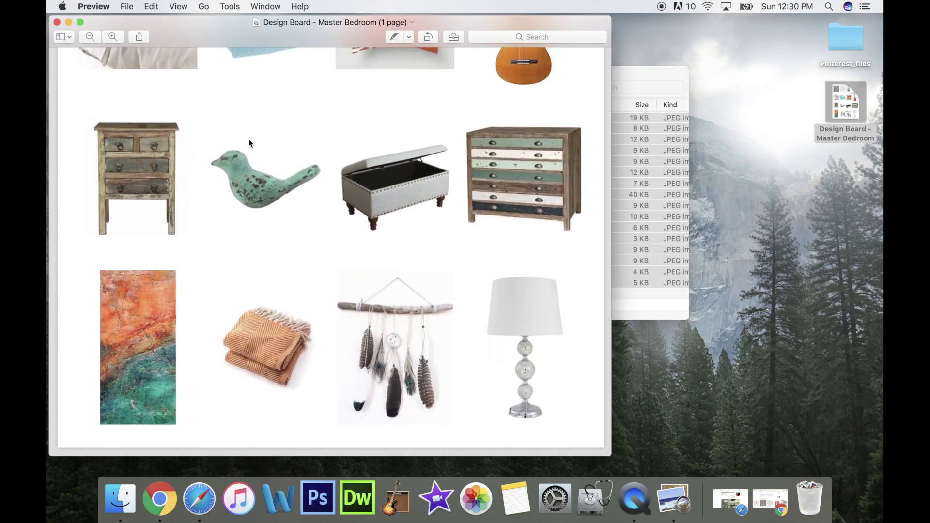
scroll(248, 139, up, 8)
click(56, 22)
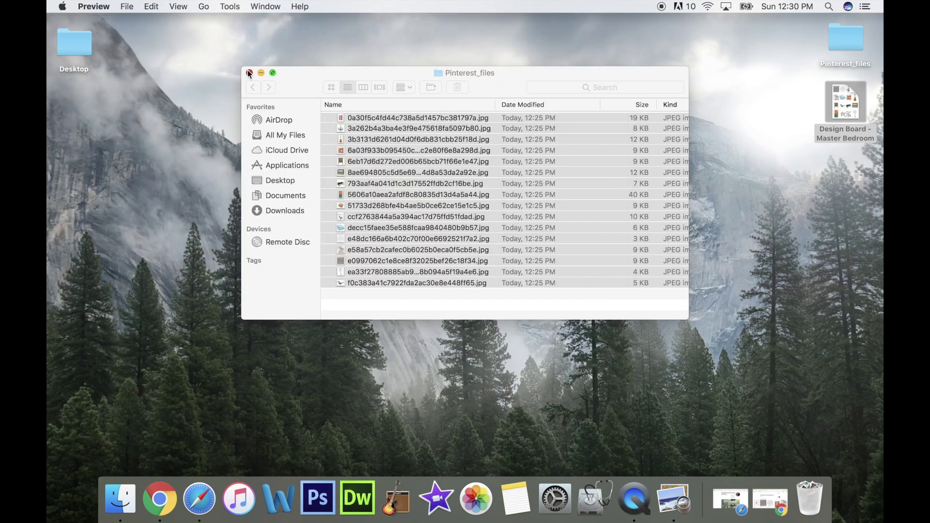
Close the Pinterest_files window, move that folder to the Trash and put the design board PDF in its place on the desktop.
click(249, 74)
click(852, 40)
drag(854, 38, 794, 499)
drag(843, 110, 843, 49)
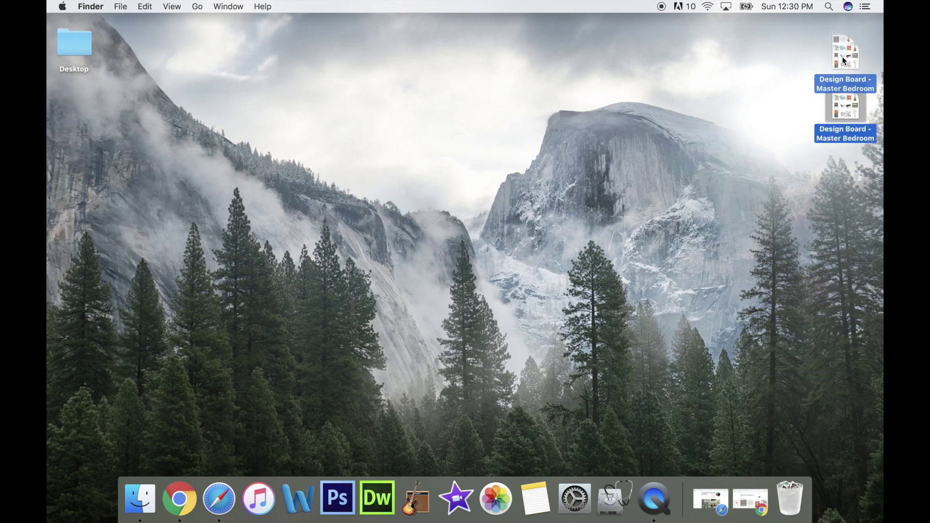
click(743, 146)
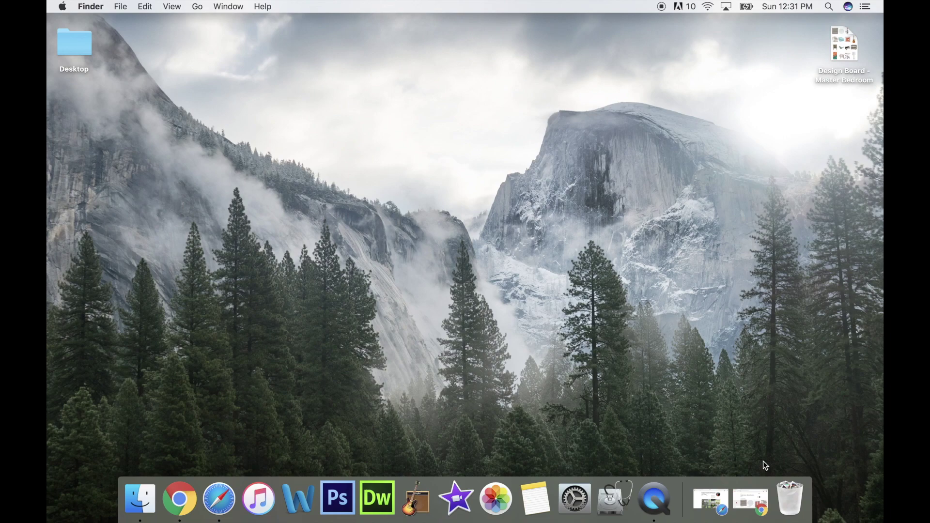
Switch to the Pinterest profile in Safari and open the Design Board - Master Bedroom board.
click(710, 500)
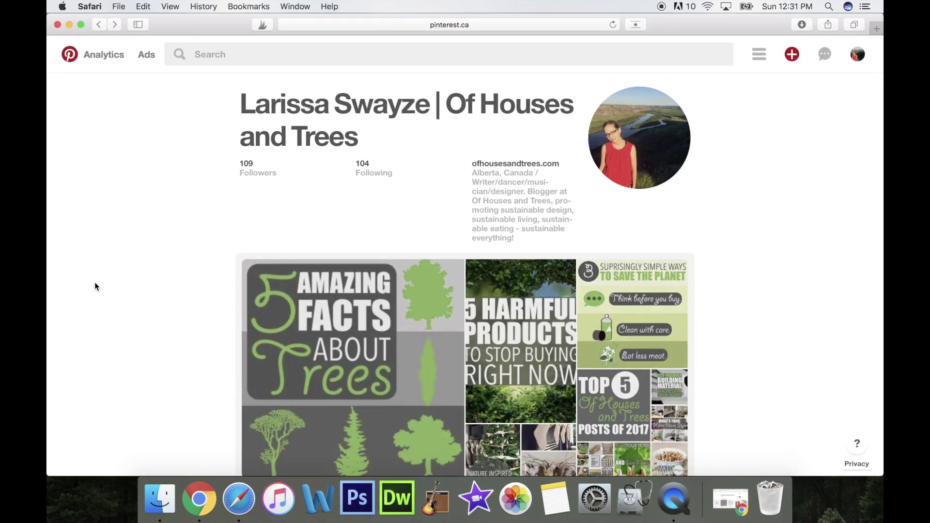
scroll(95, 286, down, 15)
scroll(94, 282, down, 15)
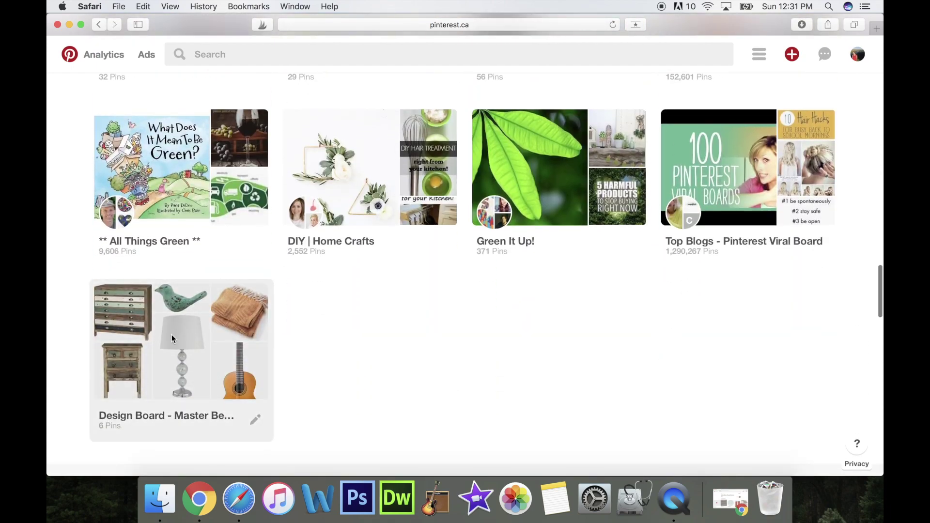
click(171, 338)
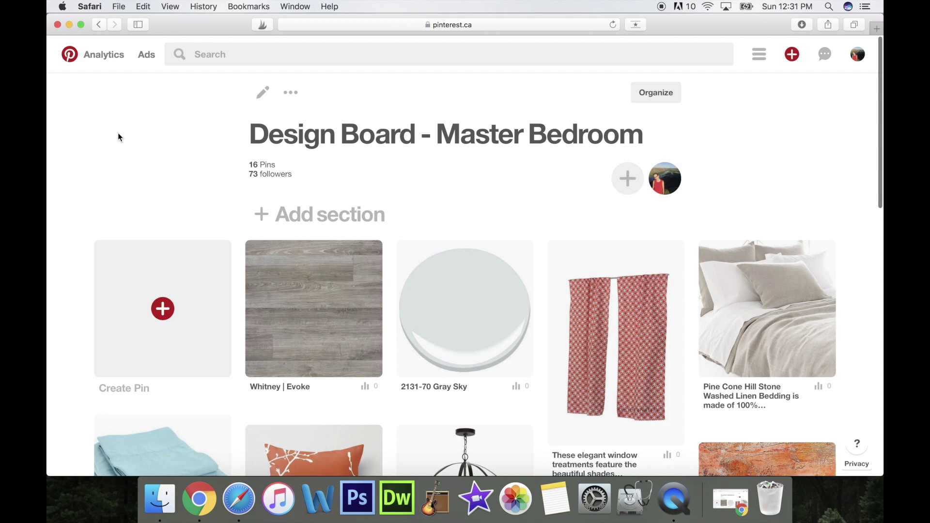
Save the board's web page in Page Source format on the Desktop and minimize the browser window.
click(119, 7)
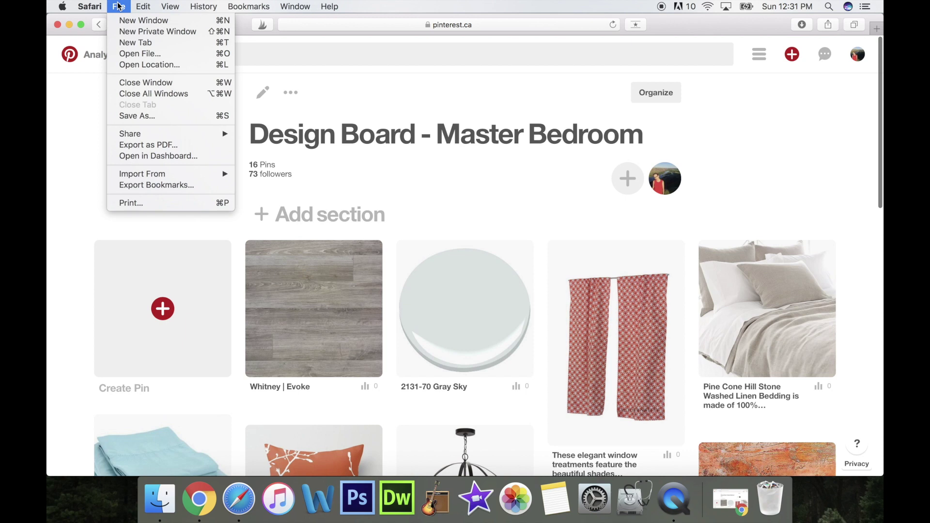
click(129, 117)
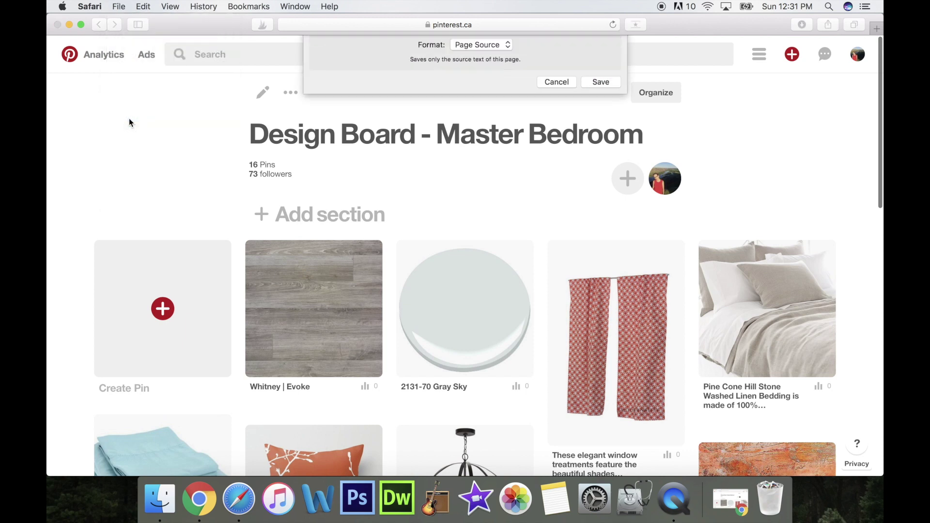
click(599, 152)
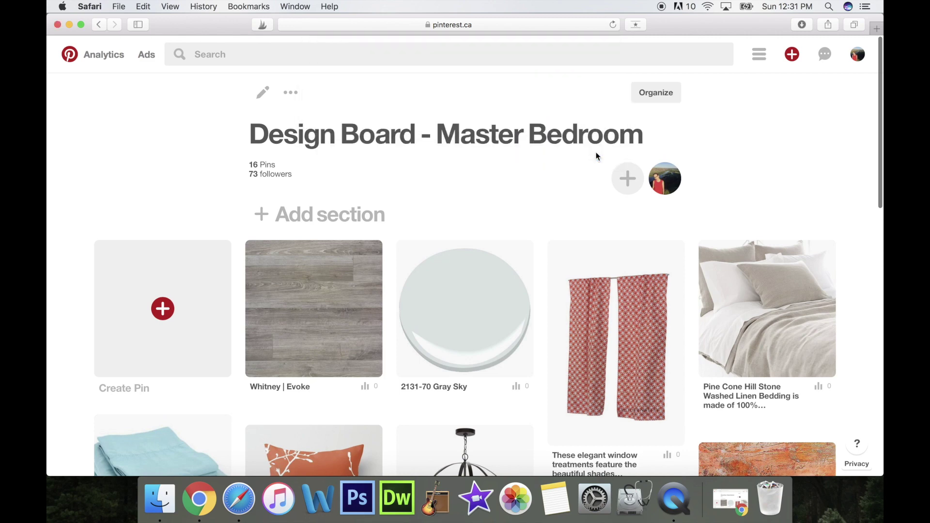
click(70, 25)
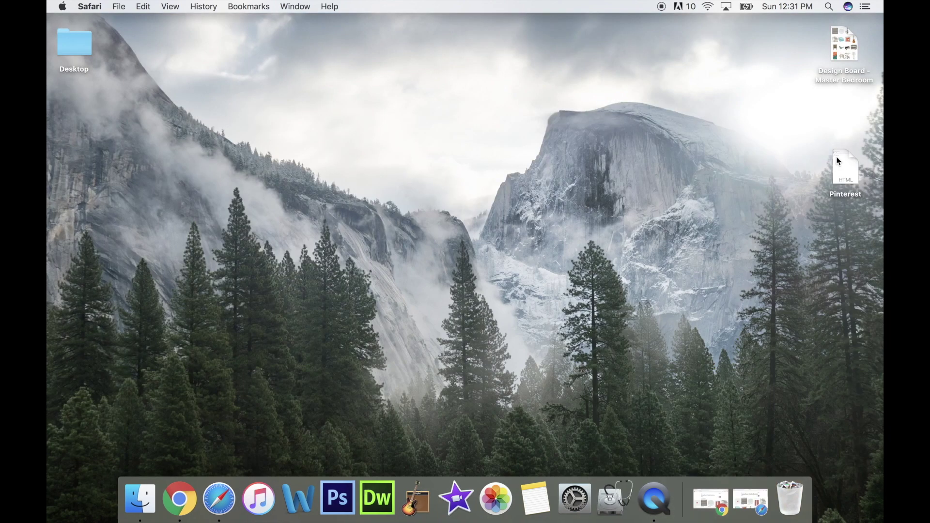
Check the saved Pinterest HTML file in Chrome, close its tab and move the file to the Trash.
double_click(844, 167)
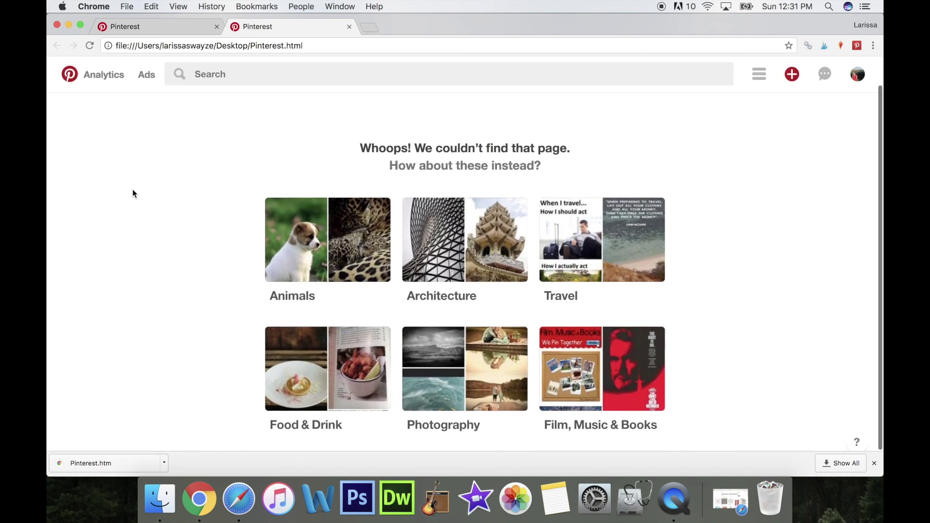
click(348, 27)
click(68, 25)
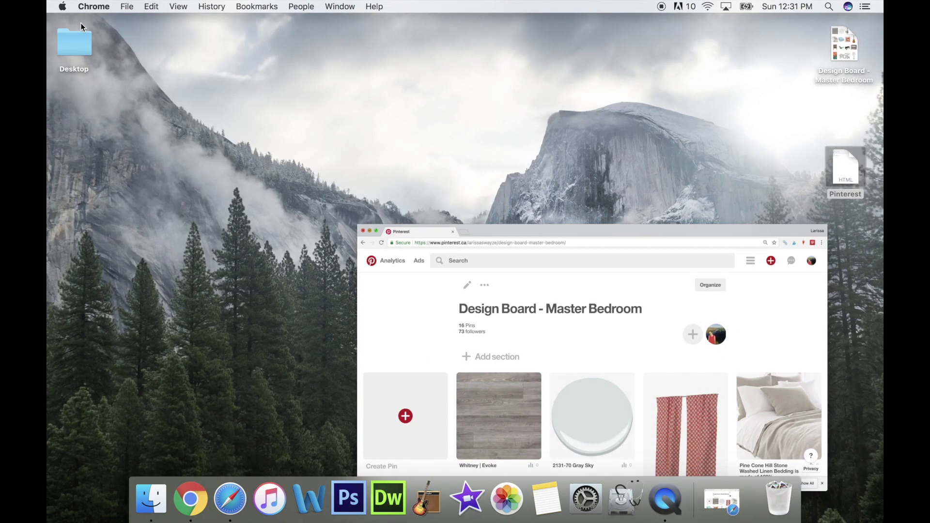
drag(849, 175, 790, 498)
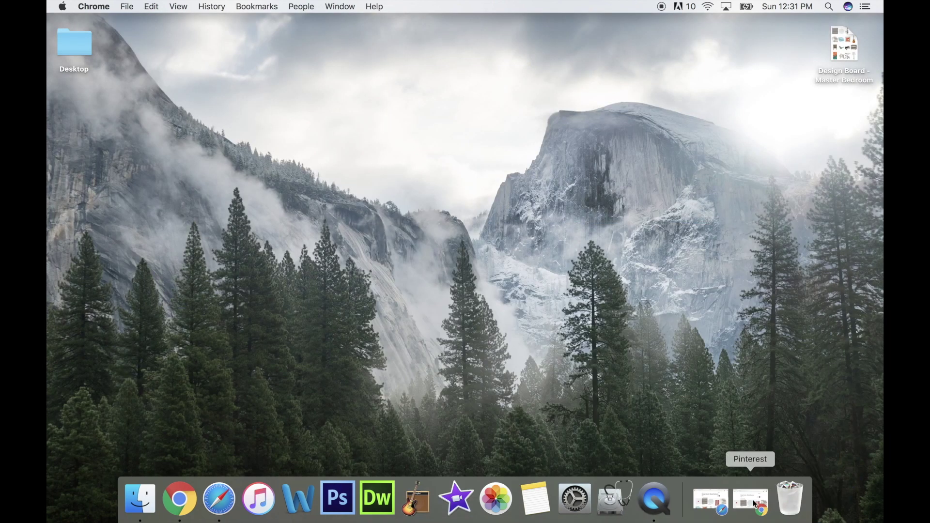
Back in Safari, save the Whitney | Evoke flooring pin's image to Downloads, return to the board and minimize the window.
click(710, 501)
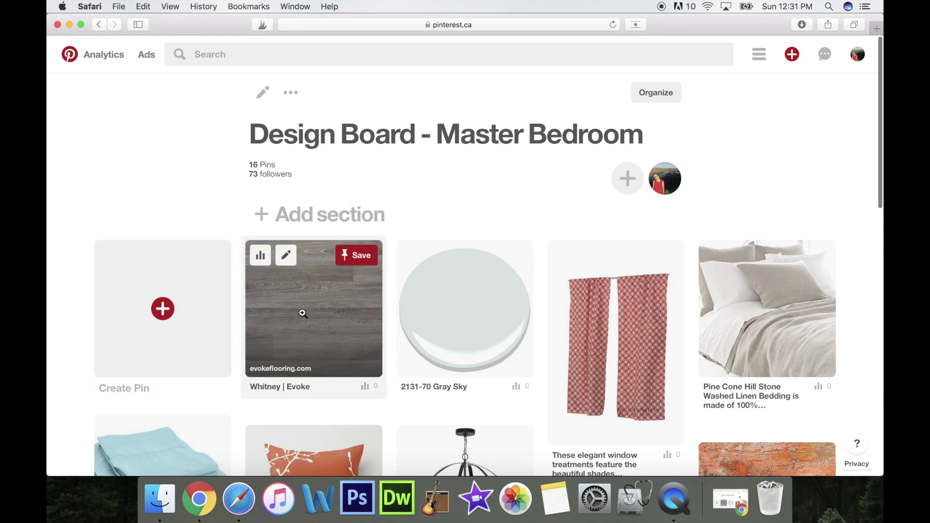
scroll(303, 314, down, 3)
scroll(305, 291, up, 2)
click(308, 274)
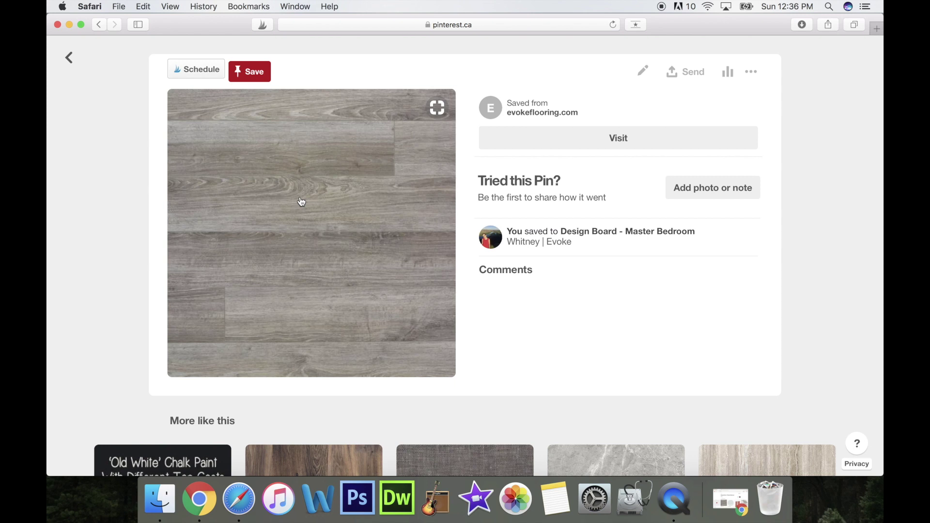
right_click(301, 201)
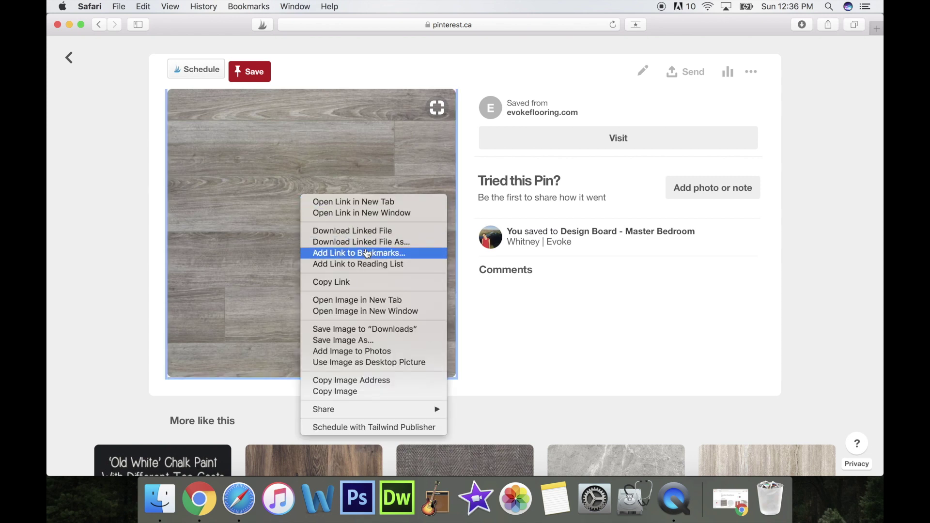
click(382, 334)
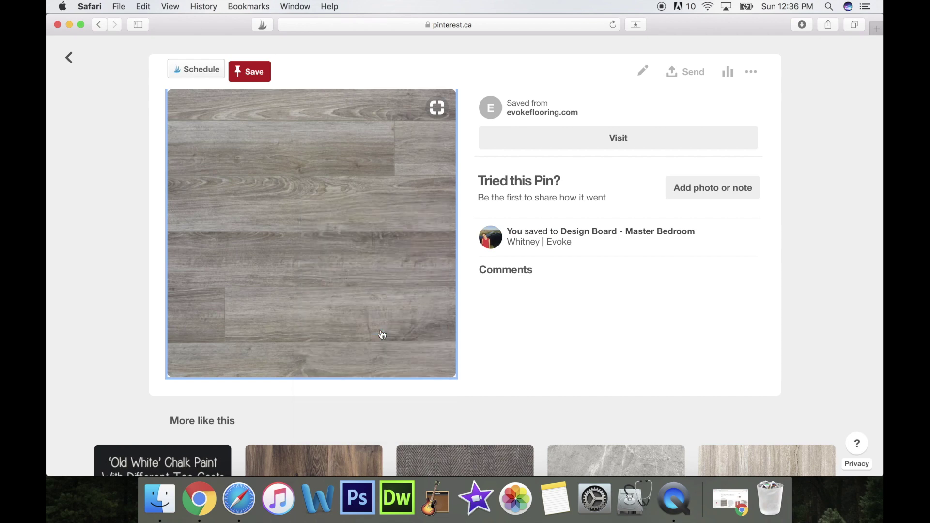
click(68, 58)
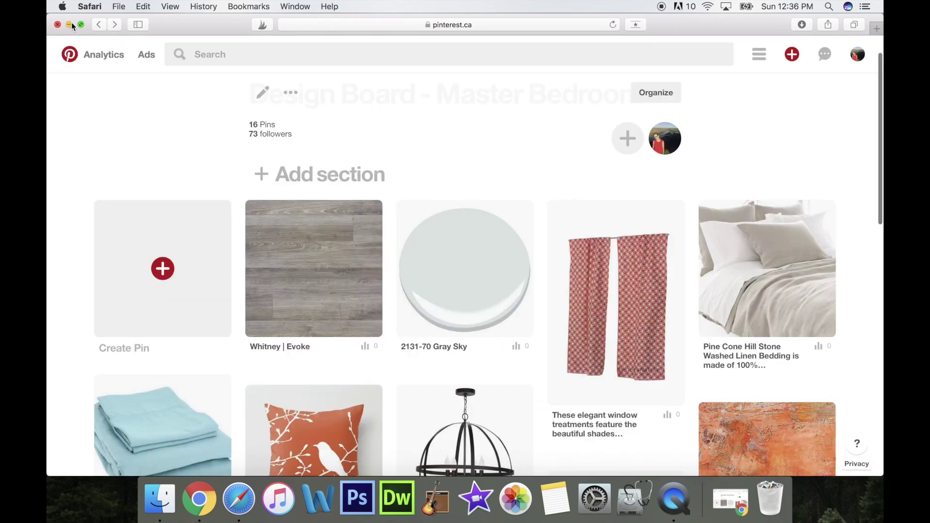
click(69, 24)
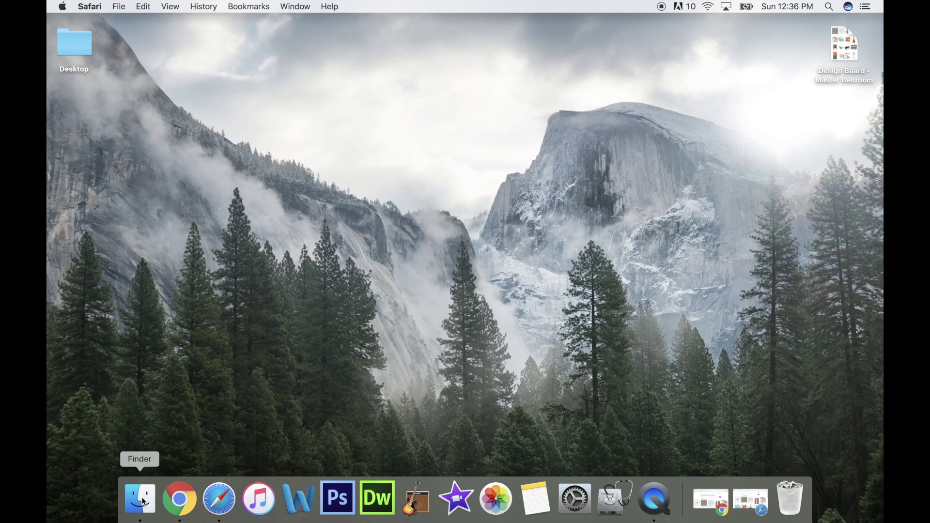
Open the Downloads folder in Finder, look at the saved flooring image in Preview and close it.
click(141, 499)
double_click(404, 151)
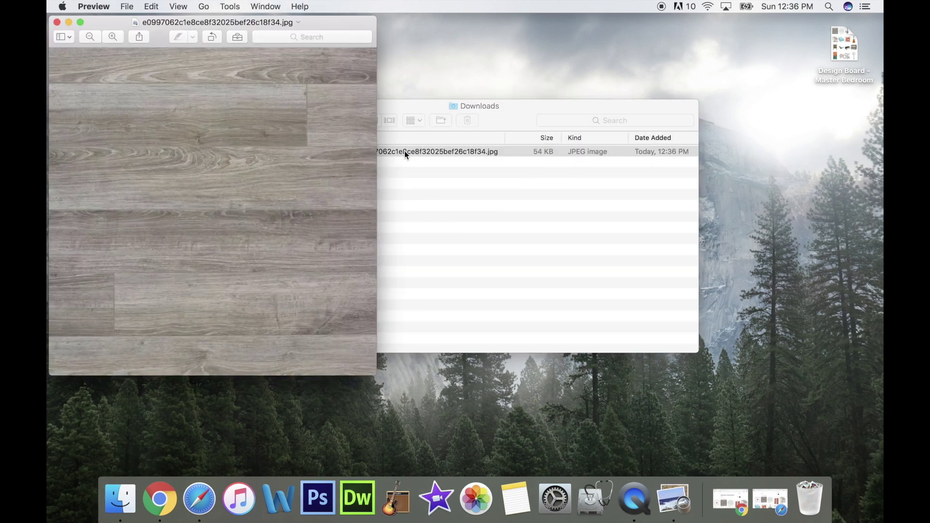
click(57, 22)
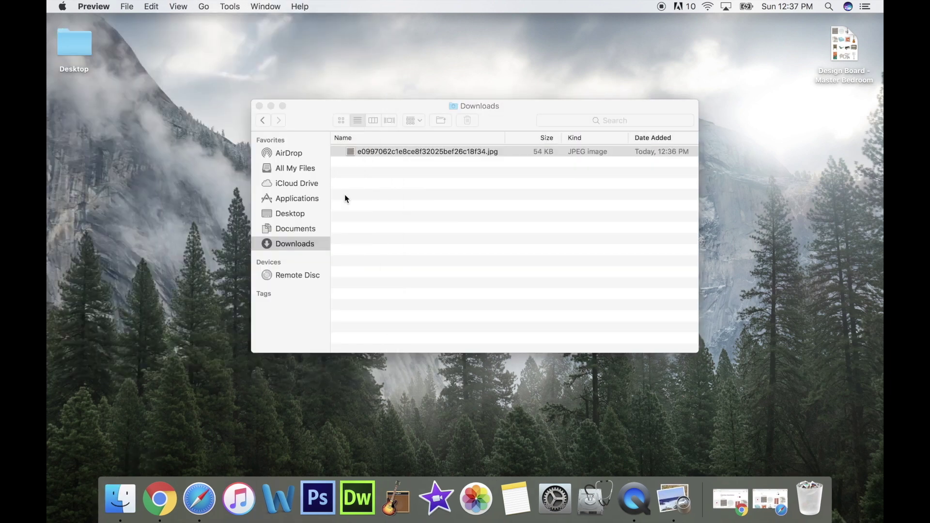
click(405, 208)
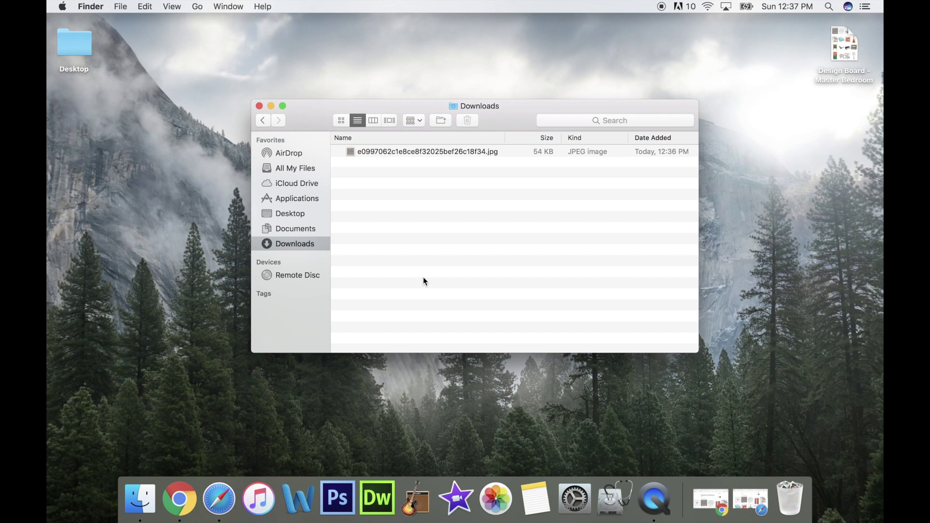
Open the downloaded flooring image in Preview and display it as a contact sheet.
double_click(408, 151)
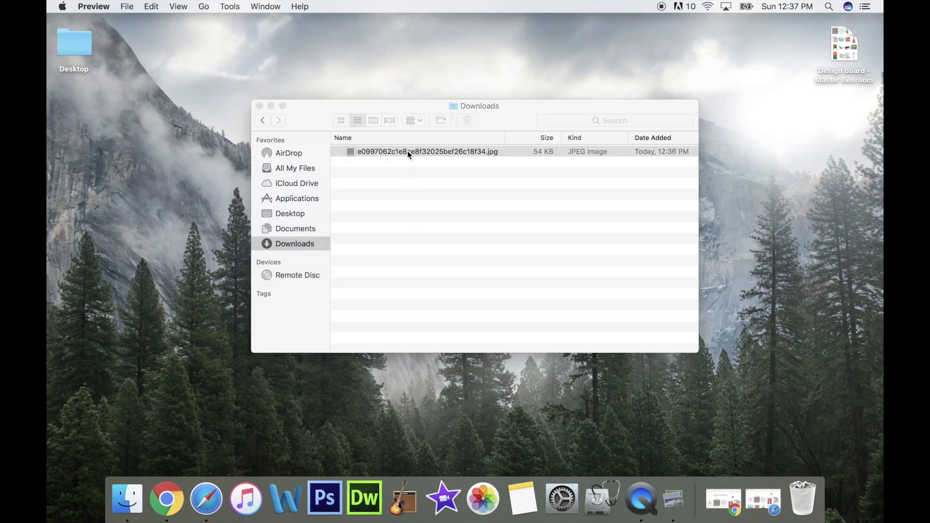
click(128, 5)
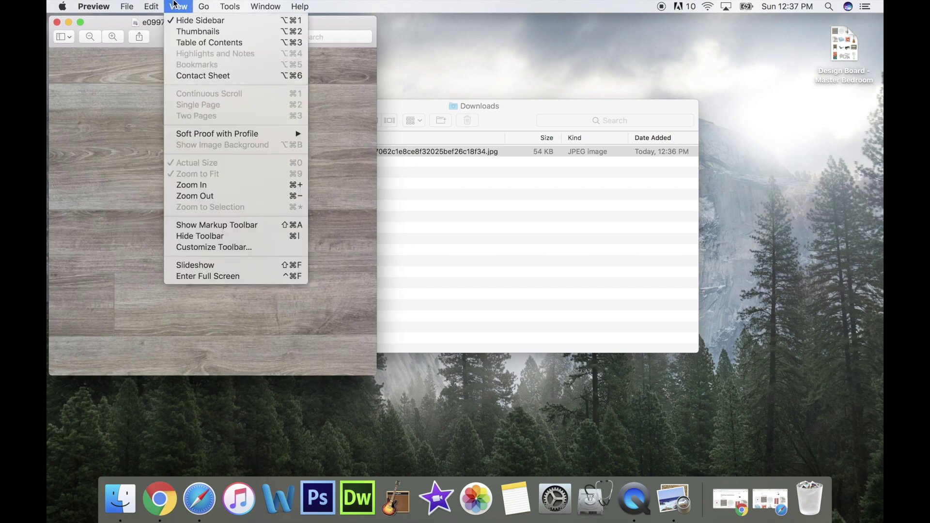
click(190, 75)
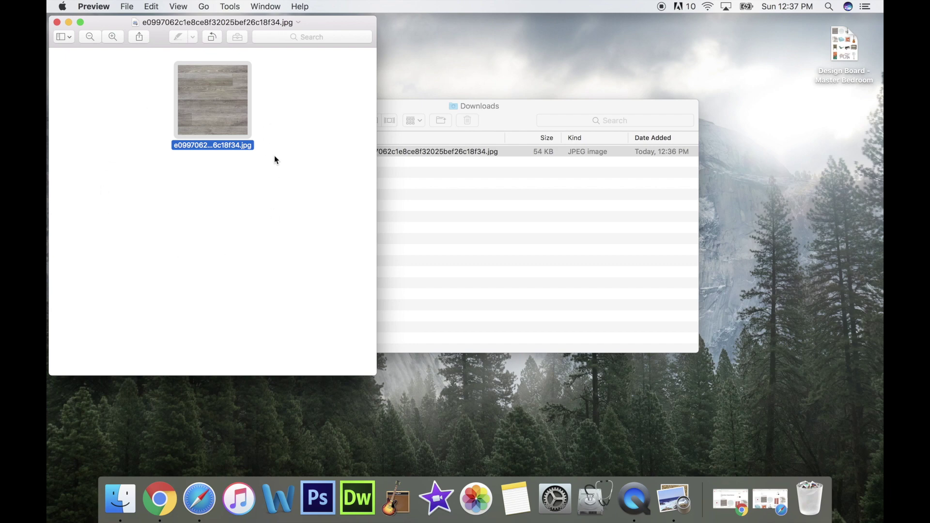
Set up printing of the flooring image scaled to fit the entire image, with 16 pages per sheet.
click(124, 4)
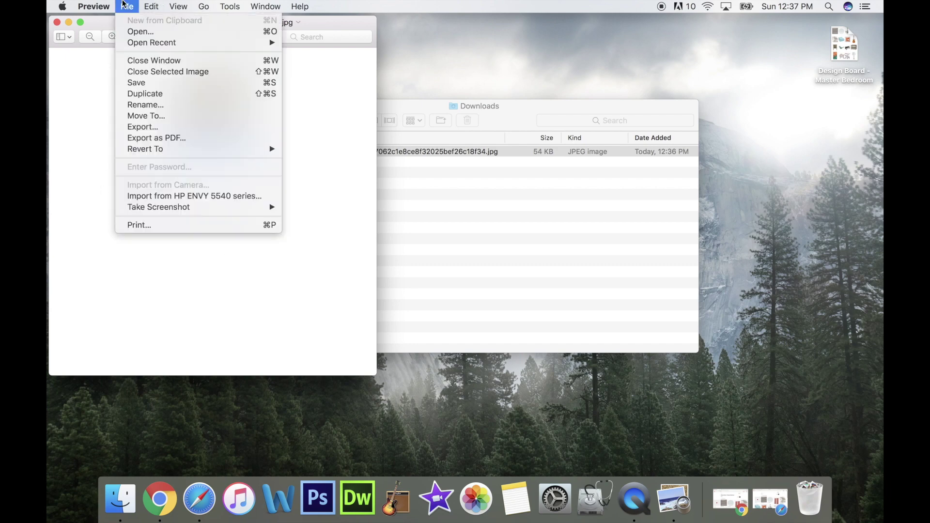
click(141, 226)
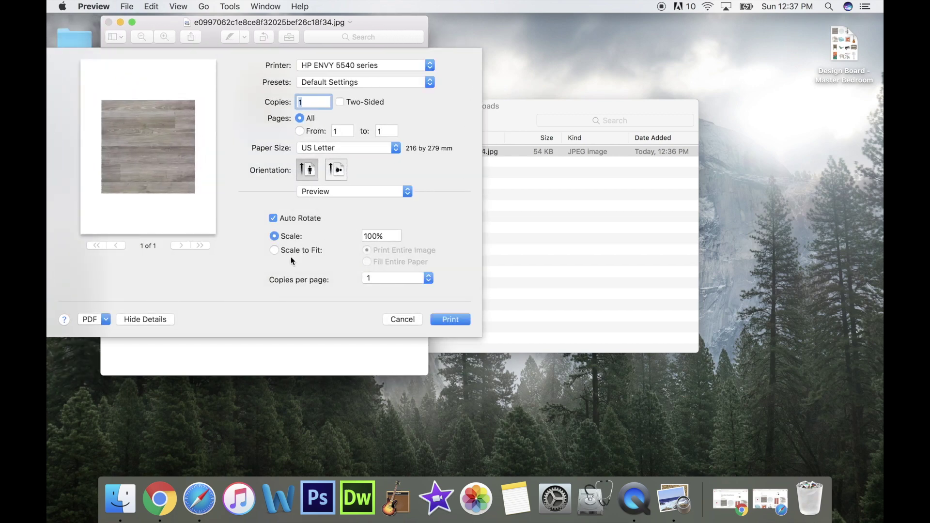
click(274, 251)
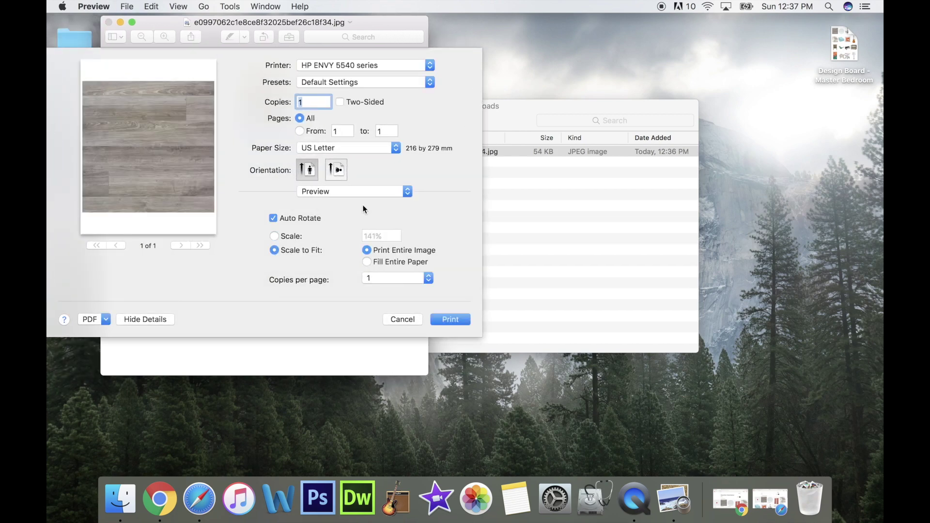
click(335, 191)
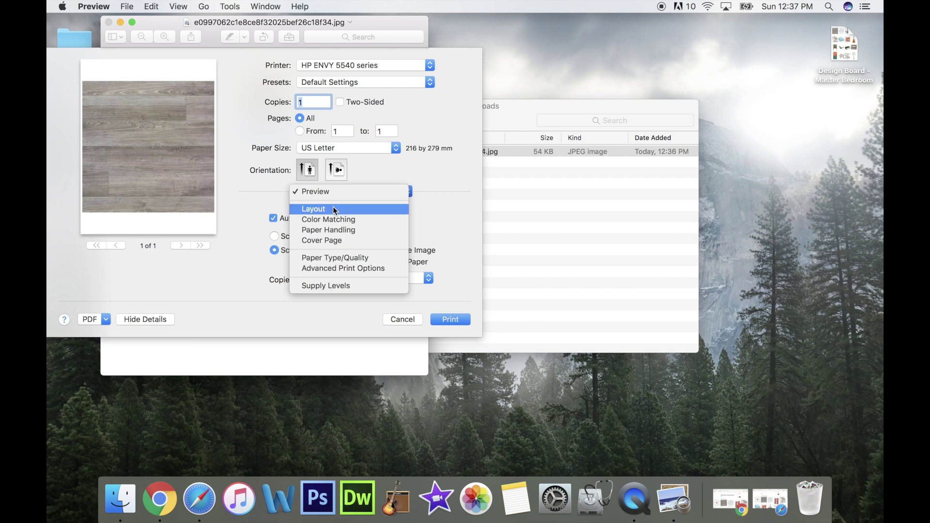
click(333, 207)
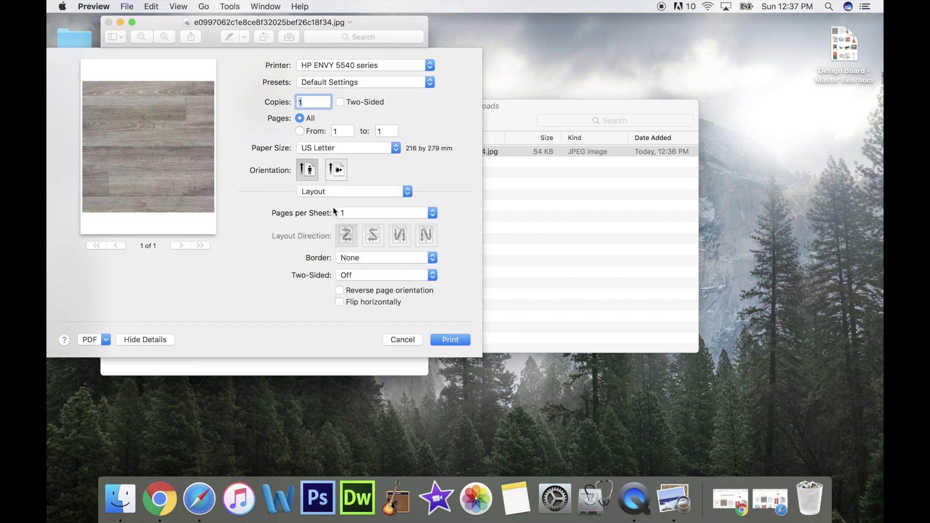
click(361, 213)
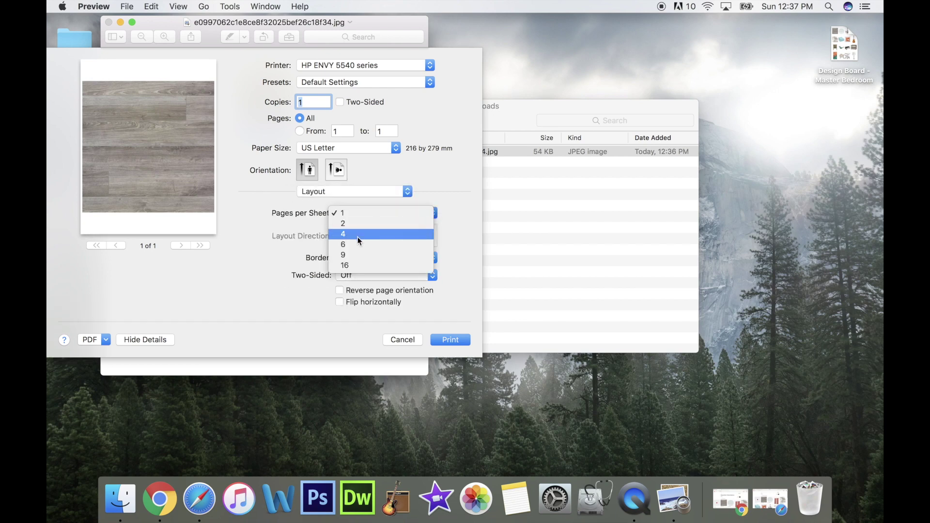
click(350, 266)
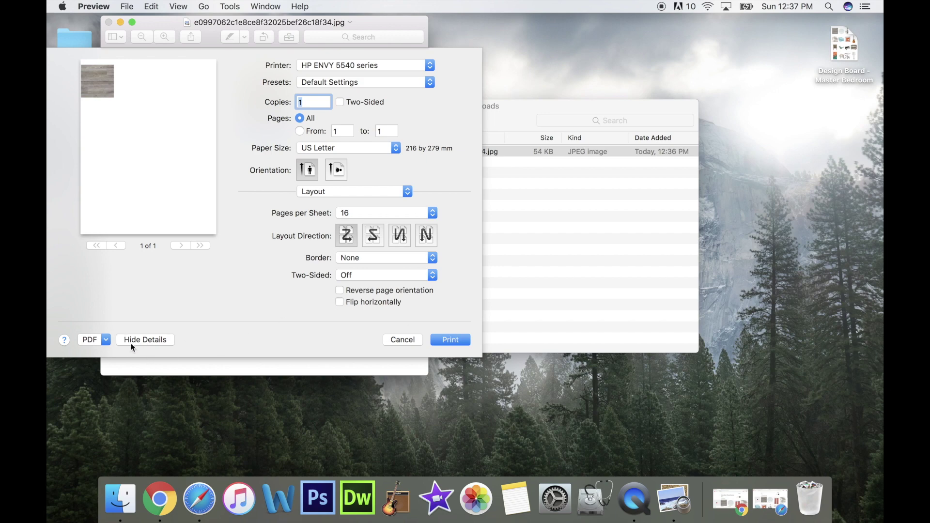
Save the print layout as a PDF on the Desktop under its suggested name and open that PDF.
click(107, 340)
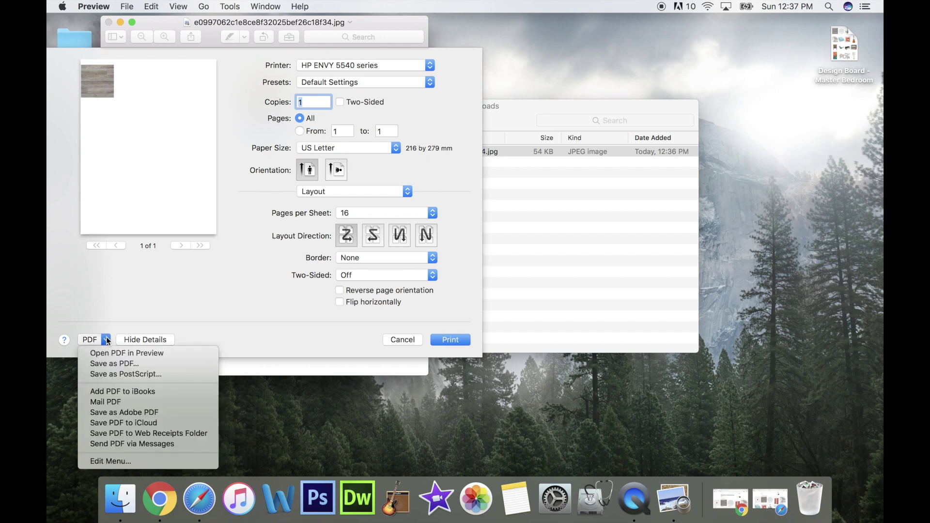
click(110, 366)
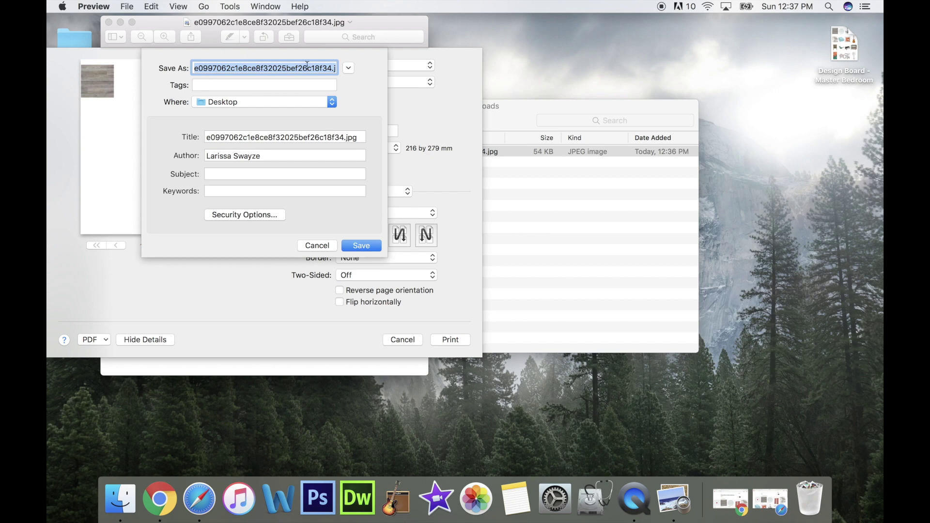
click(361, 246)
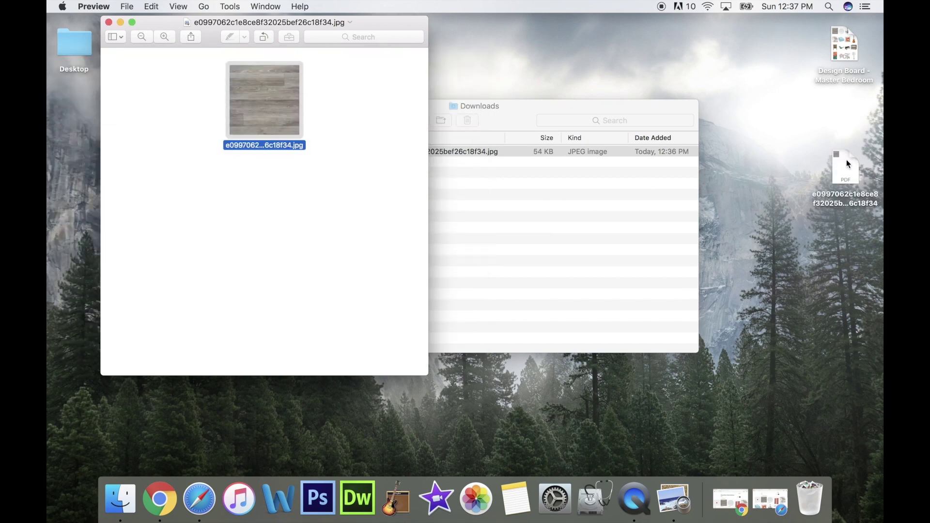
double_click(846, 159)
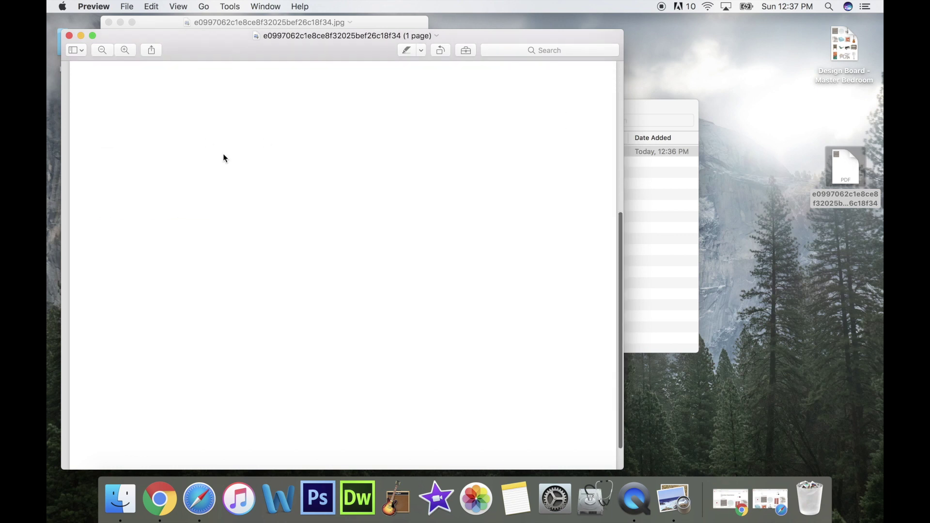